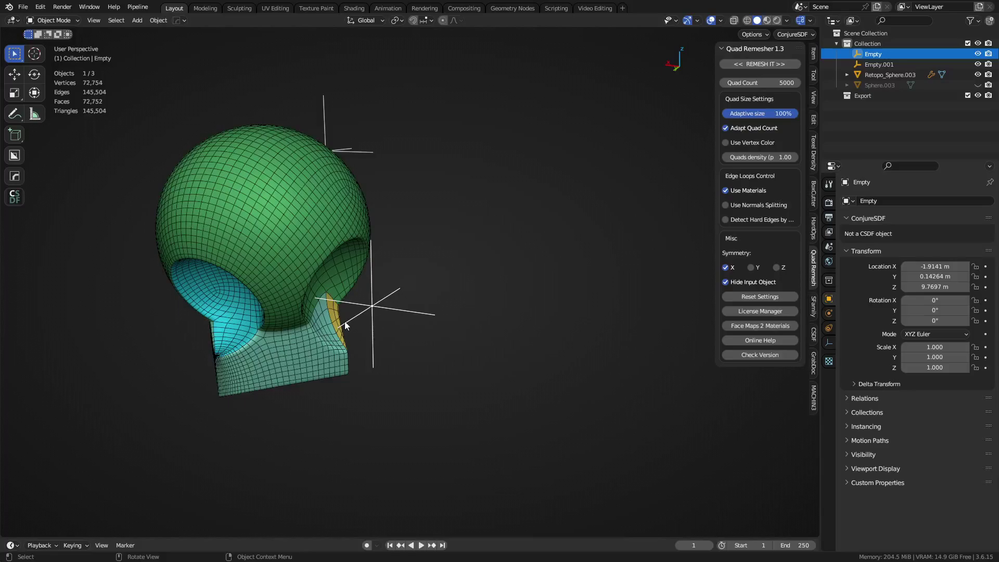
Step: Move the control empties around the original head to test how its Cast deformation follows them
{"action": "key", "text": "g"}
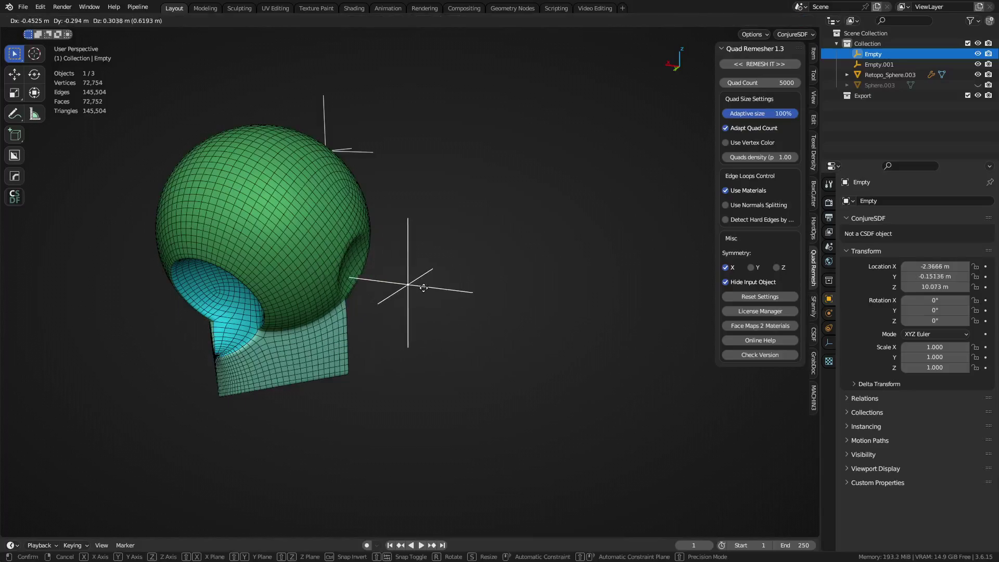
{"action": "right_click", "coordinate": [367, 272]}
{"action": "middle_click_drag", "start_coordinate": [465, 208], "coordinate": [382, 250]}
{"action": "middle_click_drag", "start_coordinate": [383, 250], "coordinate": [344, 316], "text": "shift"}
{"action": "left_click", "coordinate": [459, 159]}
{"action": "scroll", "coordinate": [578, 231], "scroll_direction": "down", "scroll_amount": 2}
{"action": "middle_click_drag", "start_coordinate": [578, 231], "coordinate": [400, 261]}
{"action": "key", "text": "g"}
{"action": "left_click", "coordinate": [329, 336]}
{"action": "middle_click_drag", "start_coordinate": [330, 336], "coordinate": [453, 356]}
{"action": "scroll", "coordinate": [453, 356], "scroll_direction": "up", "scroll_amount": 2}
Step: Duplicate the original head mesh along the X axis by about -8.7 m
{"action": "left_click", "coordinate": [333, 341]}
{"action": "middle_click_drag", "start_coordinate": [362, 388], "coordinate": [255, 345], "text": "shift"}
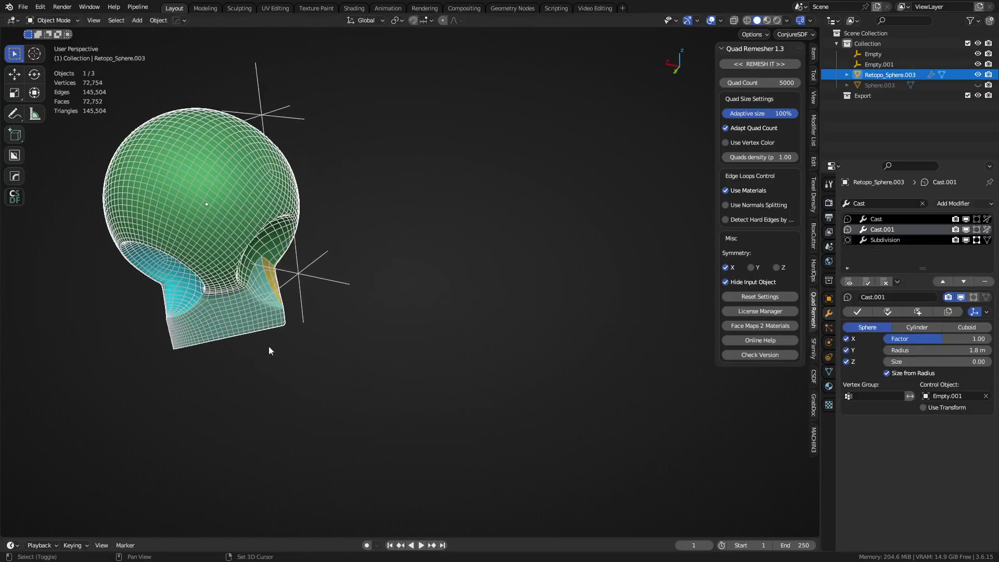
{"action": "key", "text": "shift+d"}
{"action": "key", "text": "x"}
{"action": "left_click", "coordinate": [744, 420]}
{"action": "middle_click_drag", "start_coordinate": [745, 420], "coordinate": [405, 367], "text": "shift"}
{"action": "scroll", "coordinate": [405, 368], "scroll_direction": "down", "scroll_amount": 2}
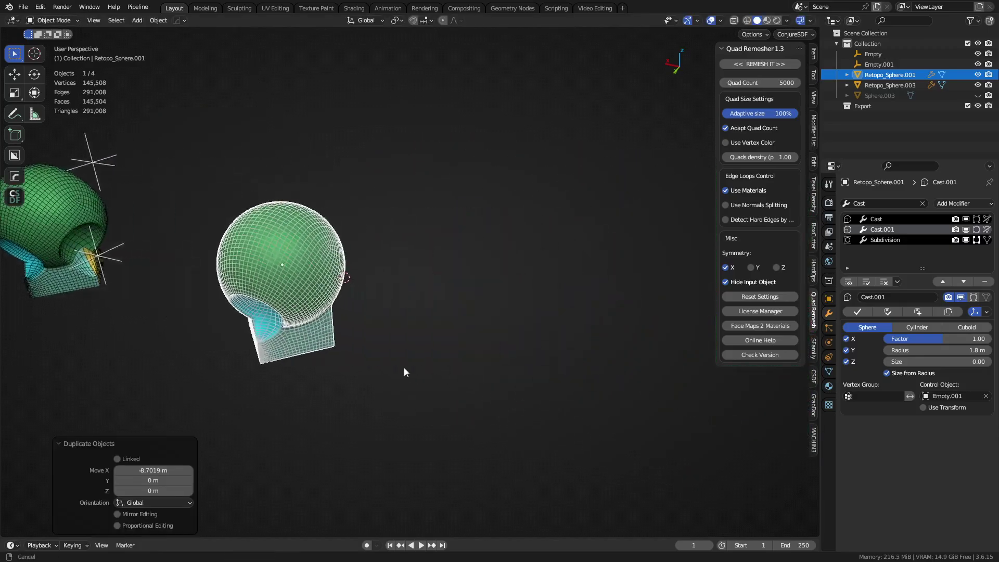
Step: Remove all three modifiers, both Cast and the Subdivision, from the duplicated head
{"action": "left_click", "coordinate": [986, 284]}
{"action": "left_click", "coordinate": [985, 285]}
{"action": "left_click", "coordinate": [985, 284]}
{"action": "scroll", "coordinate": [489, 353], "scroll_direction": "up", "scroll_amount": 4}
{"action": "middle_click_drag", "start_coordinate": [343, 349], "coordinate": [422, 252], "text": "shift"}
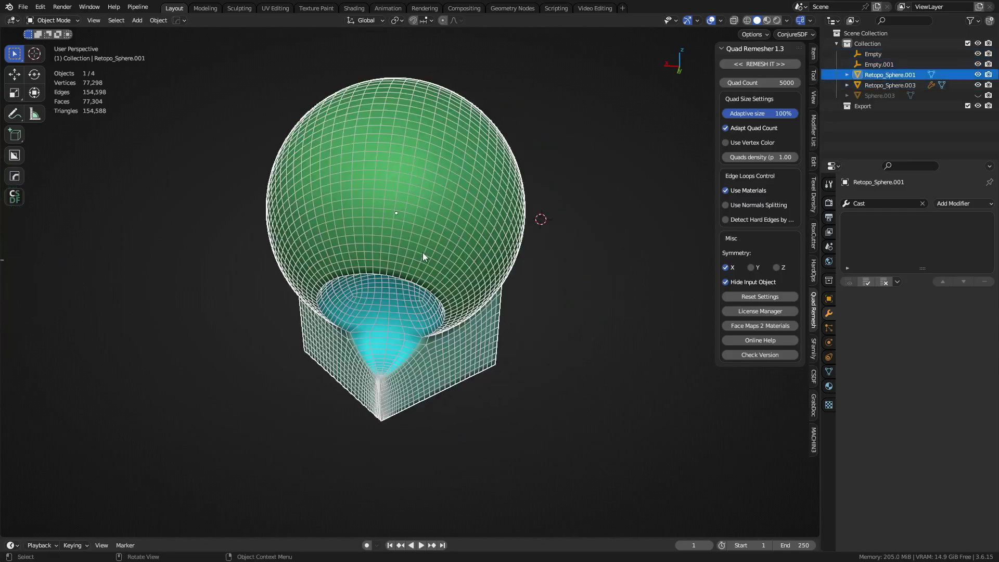
{"action": "left_click", "coordinate": [939, 205]}
Step: Add a cube mesh and place it beside the duplicated head
{"action": "left_click", "coordinate": [553, 287]}
{"action": "scroll", "coordinate": [567, 296], "scroll_direction": "down", "scroll_amount": 3}
{"action": "middle_click_drag", "start_coordinate": [578, 303], "coordinate": [469, 288], "text": "shift"}
{"action": "key", "text": "shift+a"}
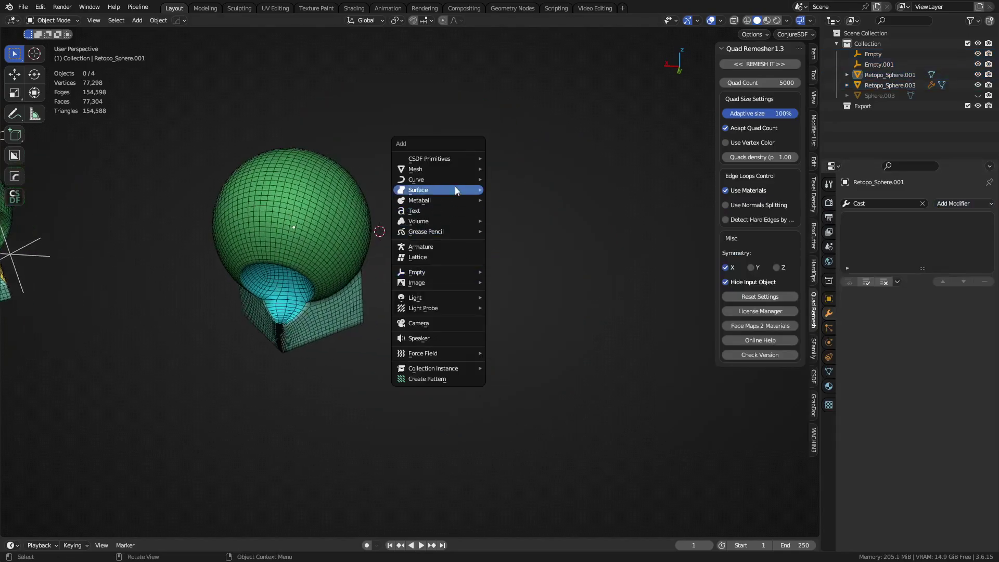
{"action": "mouse_move", "coordinate": [458, 169]}
{"action": "left_click", "coordinate": [524, 189]}
{"action": "key", "text": "g"}
{"action": "left_click", "coordinate": [484, 323]}
{"action": "key", "text": "ctrl+Tab"}
{"action": "left_click", "coordinate": [537, 269]}
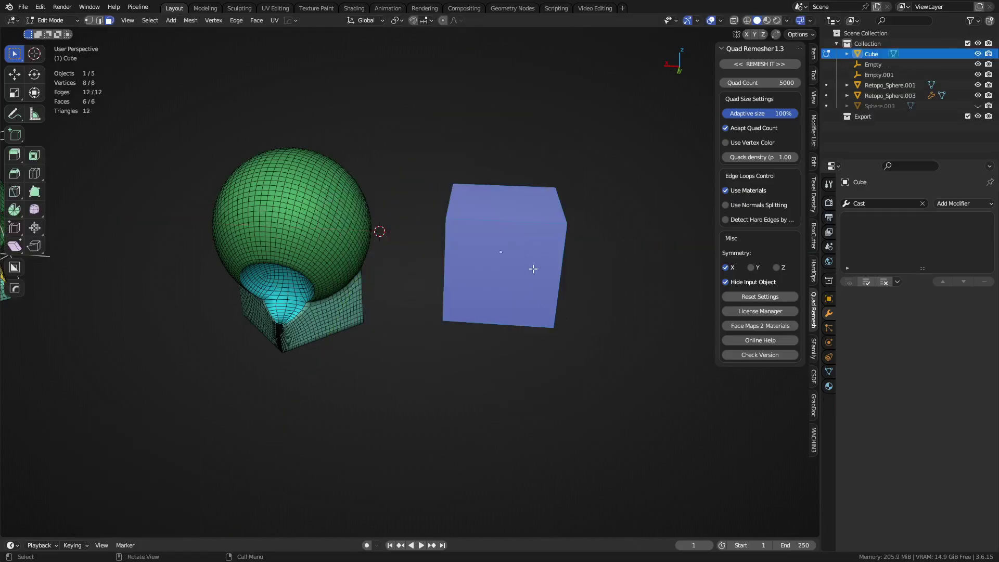
{"action": "key", "text": "Tab"}
Step: Try a level 3 Subdivision and a Cast modifier on the cube, and delete the cube
{"action": "key", "text": "ctrl+3"}
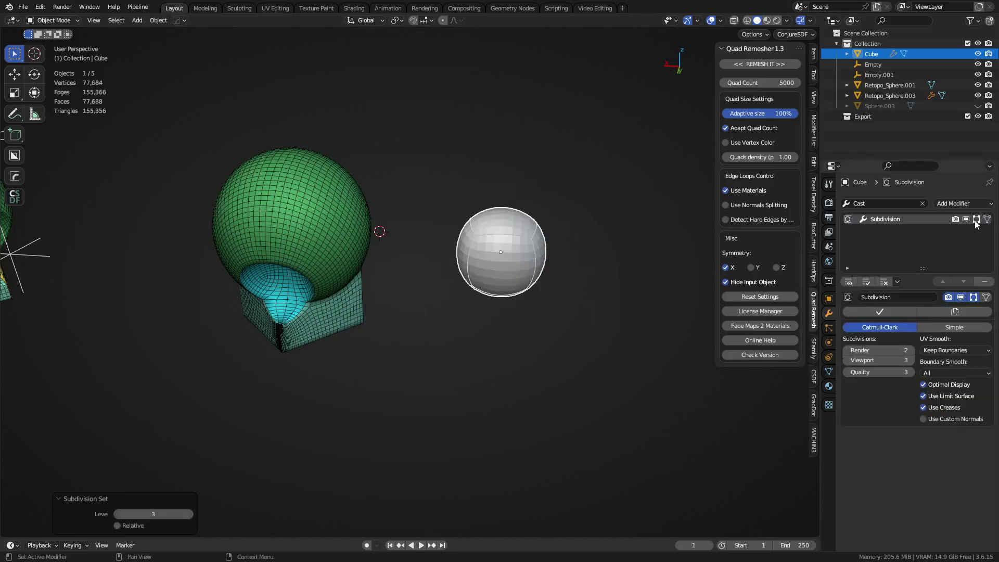
{"action": "left_click", "coordinate": [959, 204]}
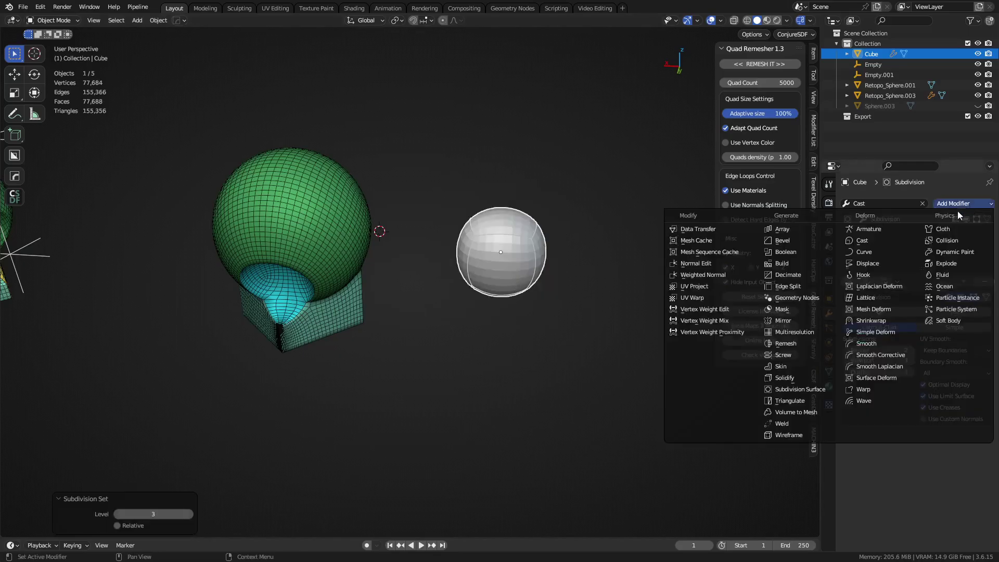
{"action": "left_click", "coordinate": [879, 239]}
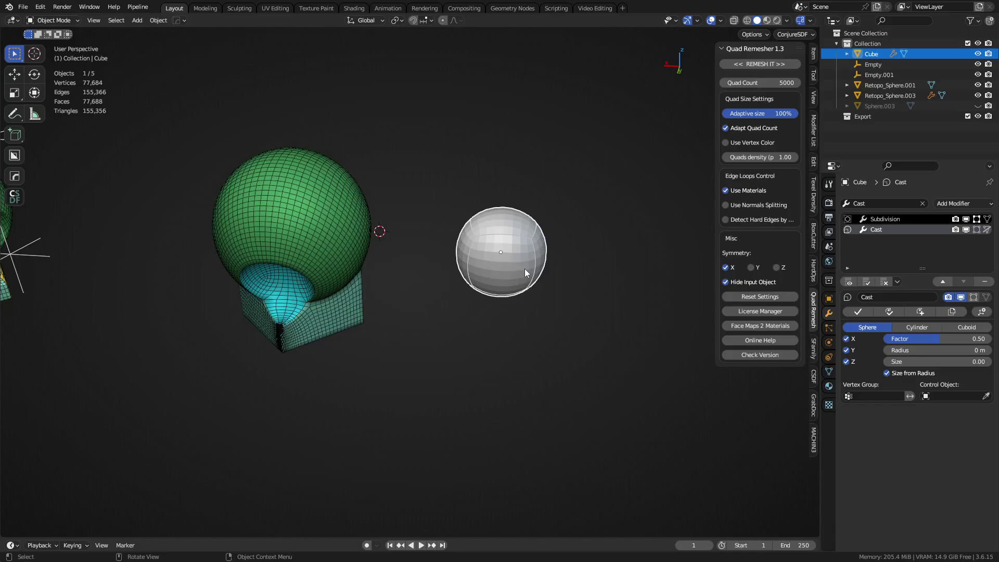
{"action": "key", "text": "Delete"}
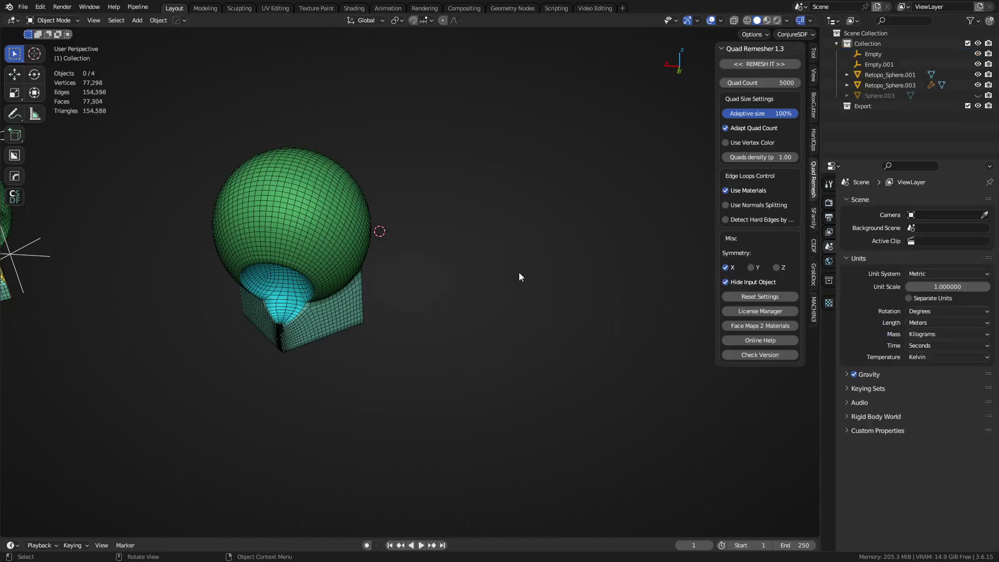
Step: Add a Cast modifier to the duplicated head and try out a different factor
{"action": "middle_click_drag", "start_coordinate": [516, 272], "coordinate": [486, 288]}
{"action": "left_click", "coordinate": [500, 288]}
{"action": "left_click", "coordinate": [952, 204]}
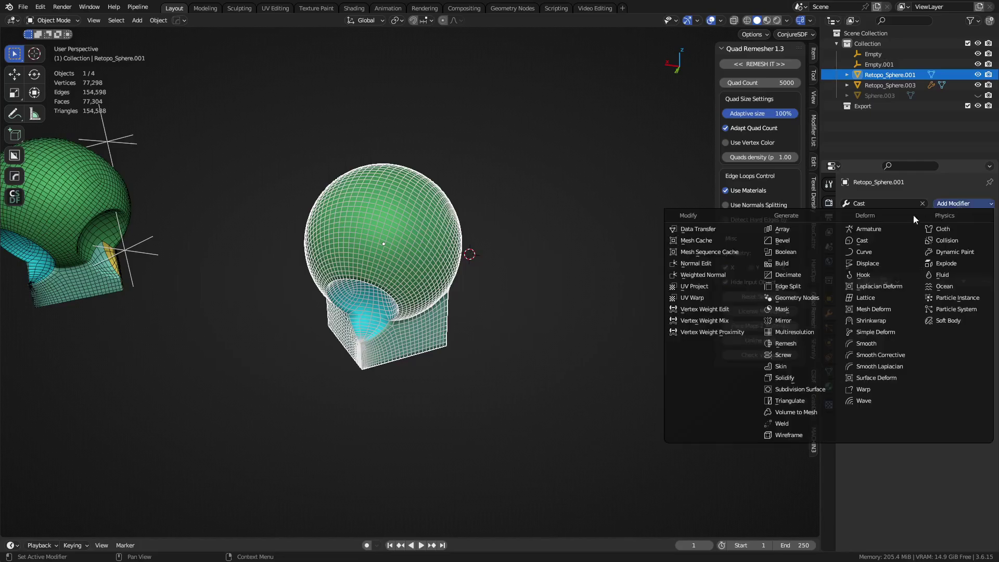
{"action": "left_click", "coordinate": [876, 242]}
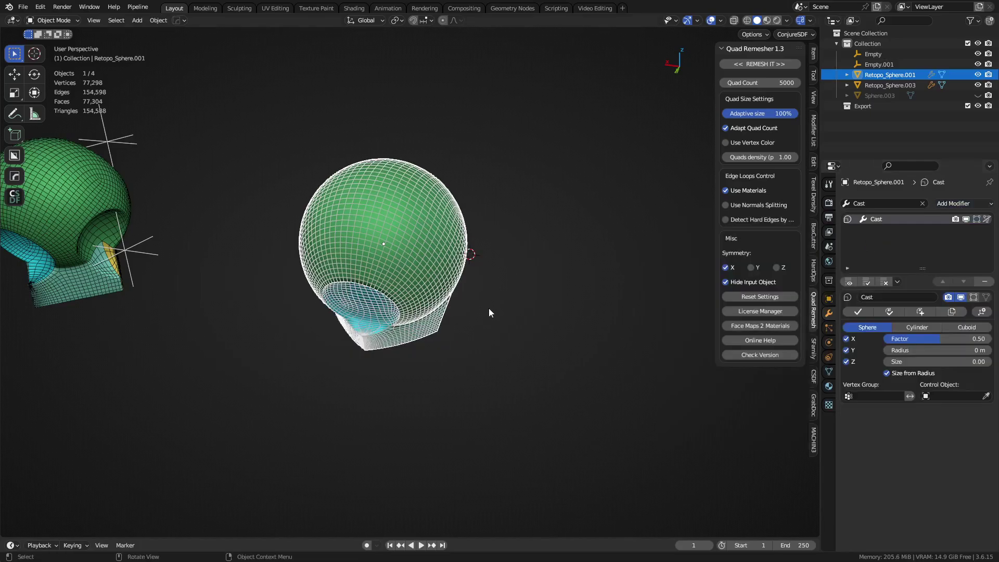
{"action": "mouse_move", "coordinate": [940, 339]}
{"action": "left_mouse_down"}
{"action": "mouse_move", "coordinate": [905, 338]}
{"action": "mouse_move", "coordinate": [948, 338]}
{"action": "mouse_move", "coordinate": [927, 338]}
{"action": "left_mouse_up"}
{"action": "key", "text": "ctrl+z"}
Step: Add a Plain Axes empty at the 3D cursor beside the duplicated head
{"action": "middle_click_drag", "start_coordinate": [539, 324], "coordinate": [477, 250]}
{"action": "key", "text": "shift+a"}
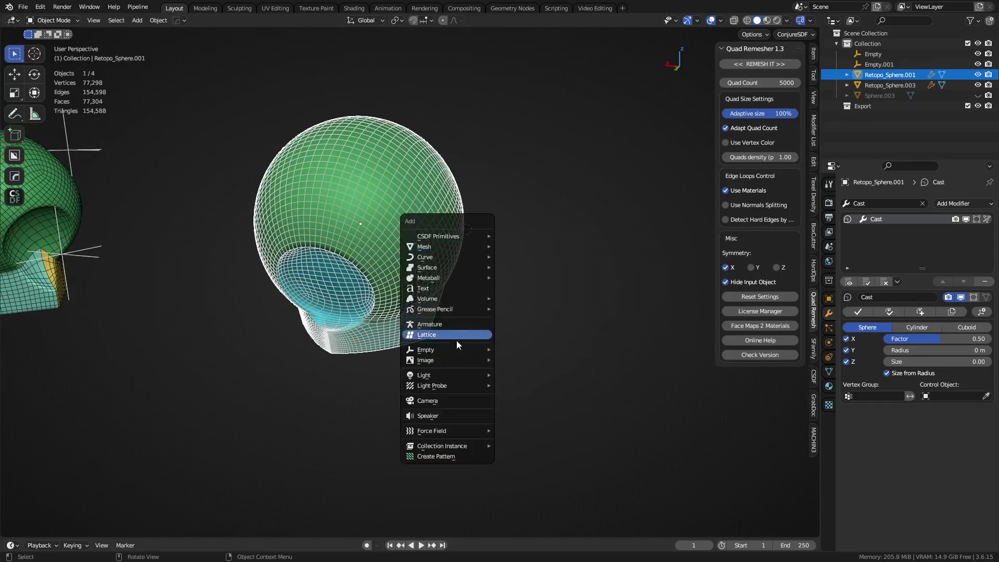
{"action": "mouse_move", "coordinate": [457, 351]}
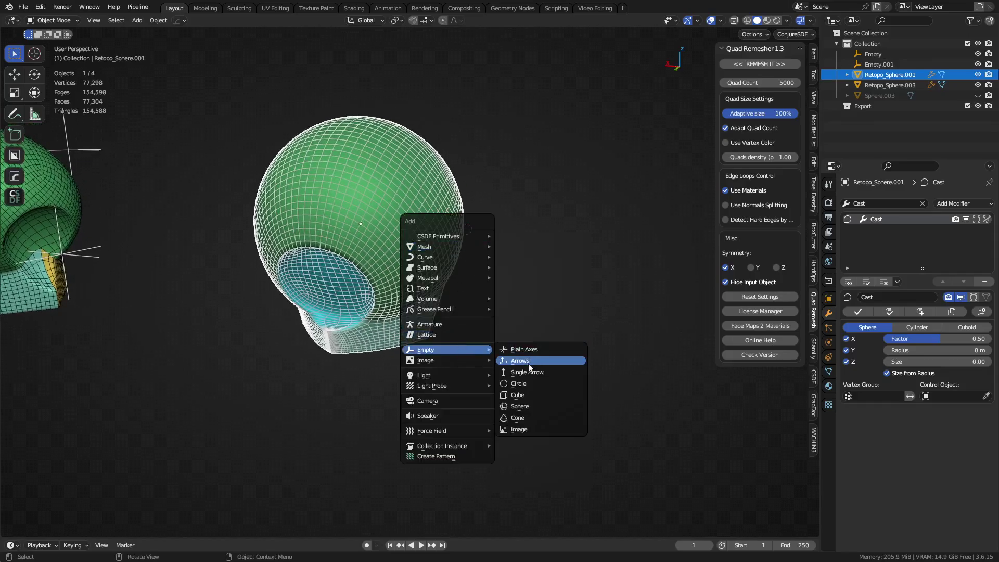
{"action": "left_click", "coordinate": [529, 350]}
{"action": "middle_click_drag", "start_coordinate": [421, 345], "coordinate": [493, 335]}
Step: Try displaying the new empty as a Cube and switch it back to Plain Axes
{"action": "left_click", "coordinate": [829, 344]}
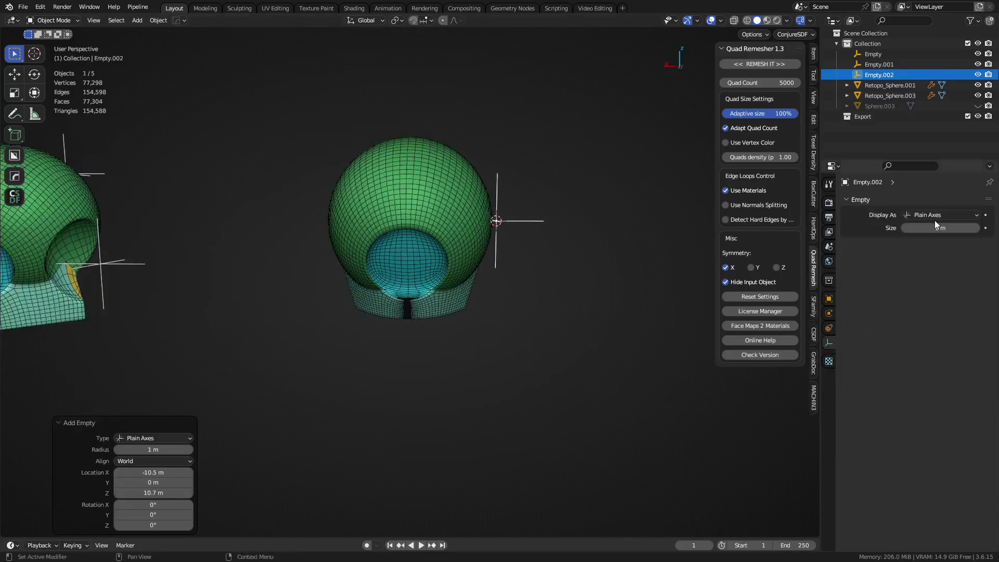
{"action": "left_click", "coordinate": [938, 216]}
{"action": "left_click", "coordinate": [935, 274]}
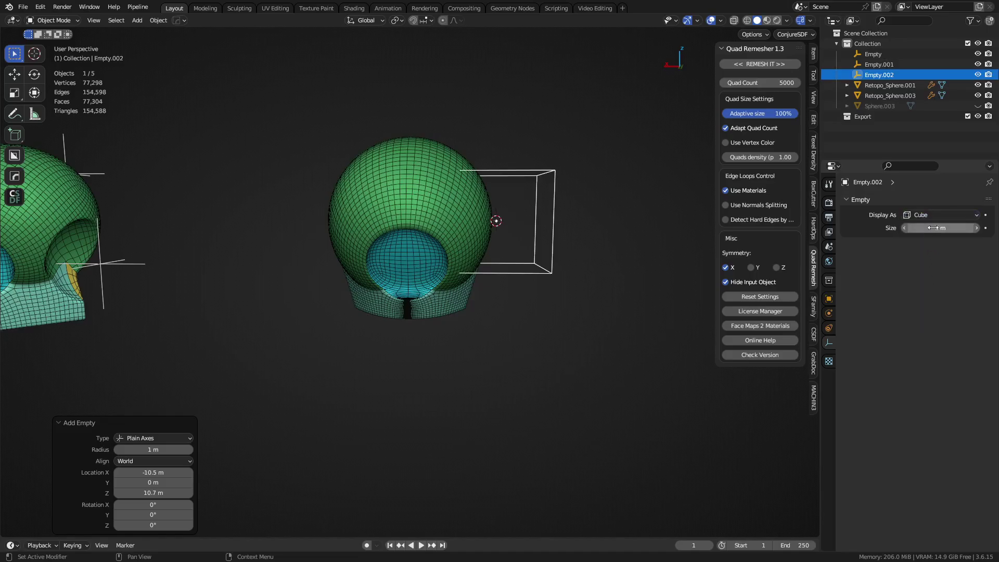
{"action": "left_click", "coordinate": [934, 214]}
{"action": "left_click", "coordinate": [936, 229]}
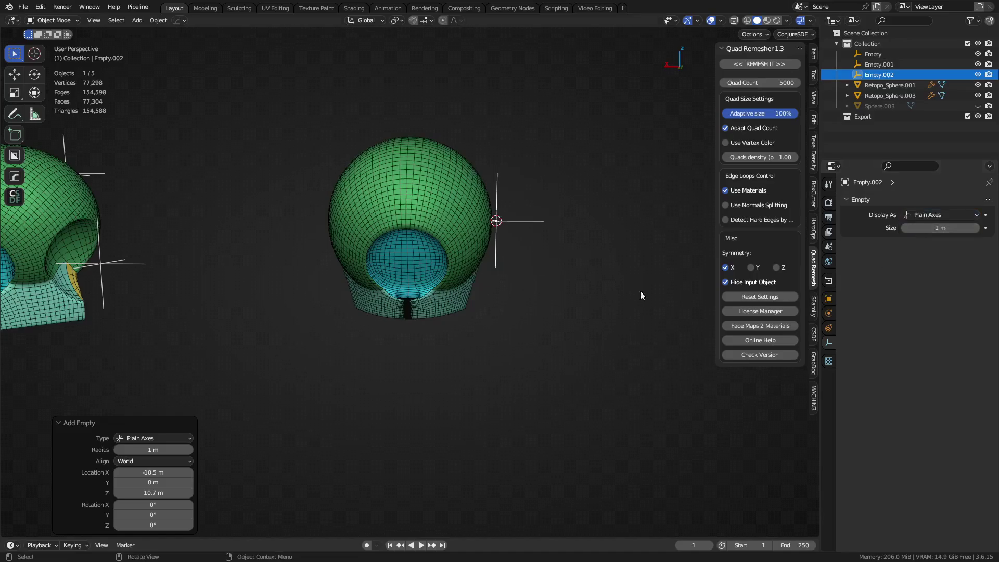
{"action": "middle_click_drag", "start_coordinate": [516, 226], "coordinate": [461, 255], "text": "shift"}
{"action": "key", "text": "g"}
{"action": "right_click", "coordinate": [510, 265]}
Step: Assign the new empty as the control object of the duplicated head's Cast modifier
{"action": "scroll", "coordinate": [396, 266], "scroll_direction": "up", "scroll_amount": 3}
{"action": "mouse_move", "coordinate": [421, 304]}
{"action": "middle_mouse_down", "text": "shift"}
{"action": "mouse_move", "coordinate": [454, 302]}
{"action": "mouse_move", "coordinate": [436, 297]}
{"action": "middle_mouse_up", "text": "shift"}
{"action": "left_click", "coordinate": [414, 287]}
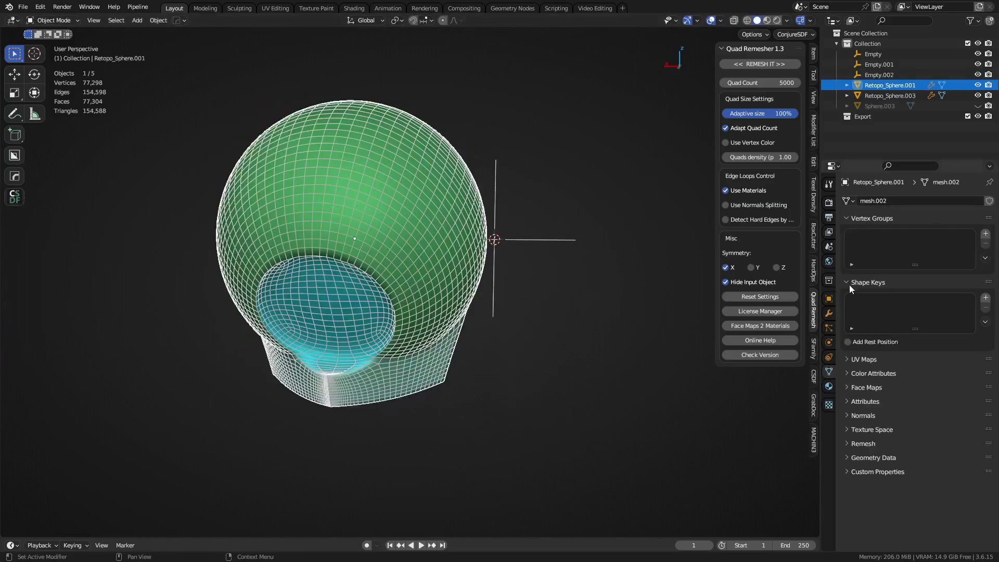
{"action": "left_click", "coordinate": [829, 314]}
{"action": "middle_click_drag", "start_coordinate": [513, 290], "coordinate": [489, 276]}
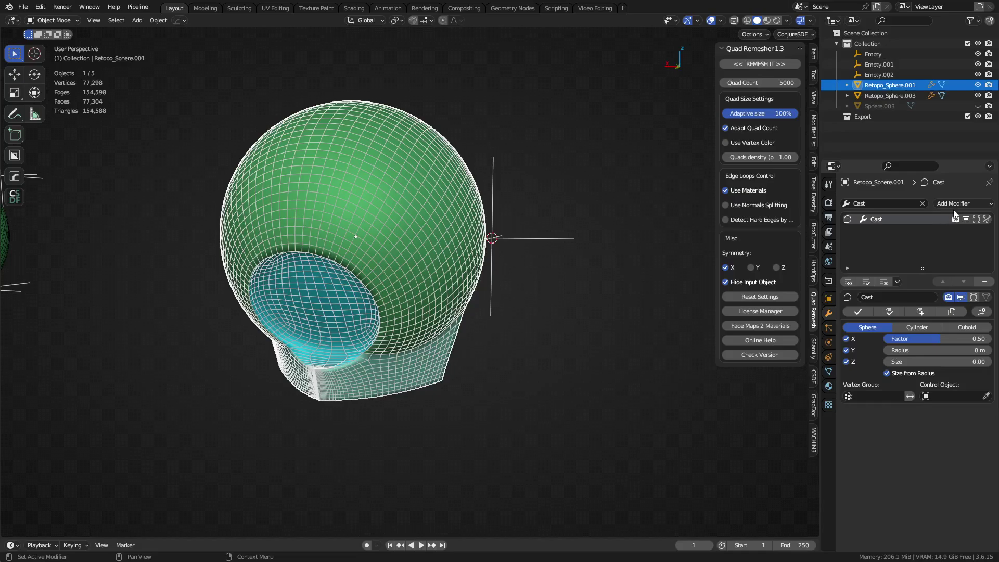
{"action": "left_click", "coordinate": [986, 396]}
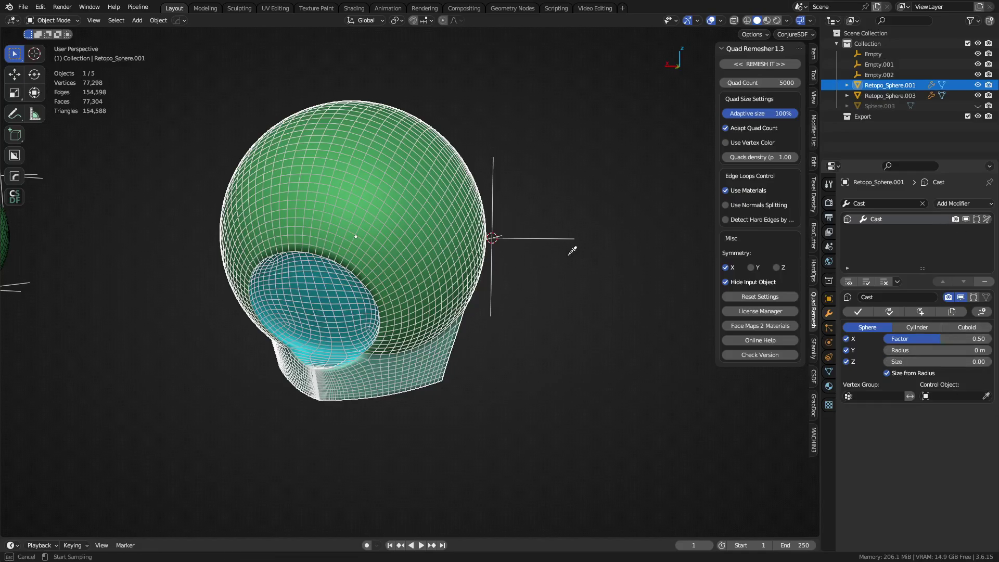
{"action": "left_click", "coordinate": [558, 235]}
Step: Try moving the control empty away from the duplicated head to preview the deformation
{"action": "left_click", "coordinate": [542, 242]}
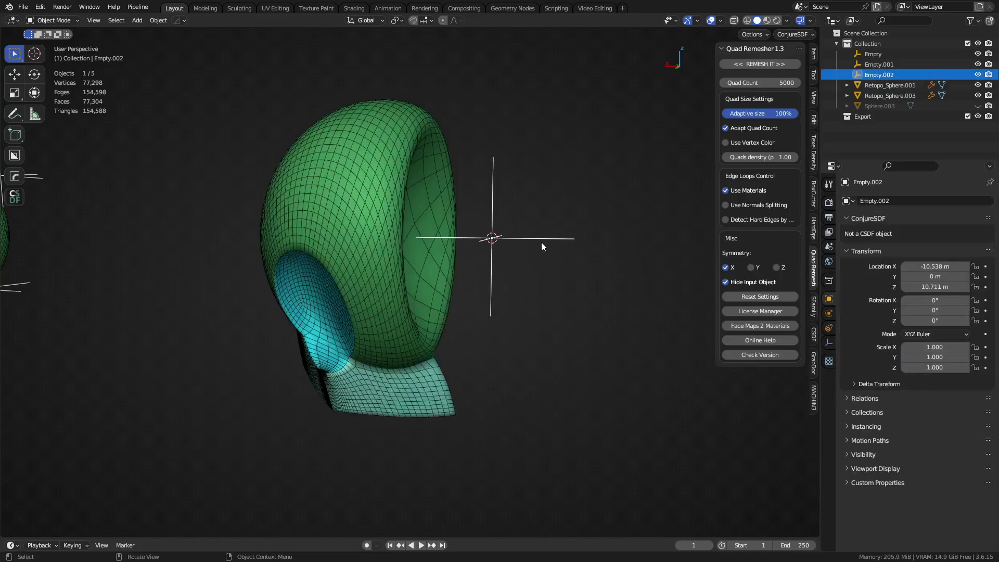
{"action": "key", "text": "g"}
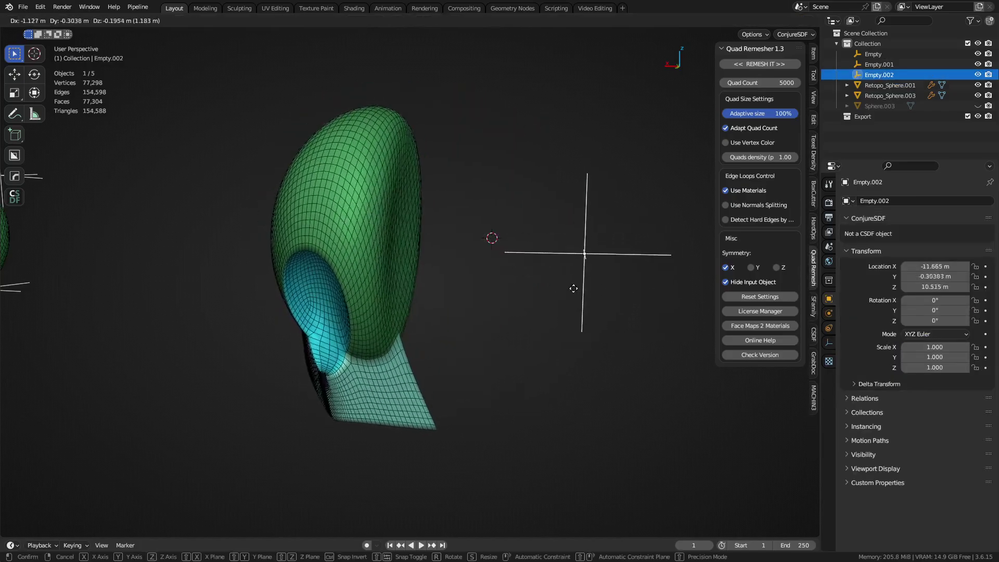
{"action": "right_click", "coordinate": [627, 282]}
Step: Set the duplicated head's Cast radius to 1.8 m and move its control empty farther out from the head
{"action": "left_click", "coordinate": [392, 286]}
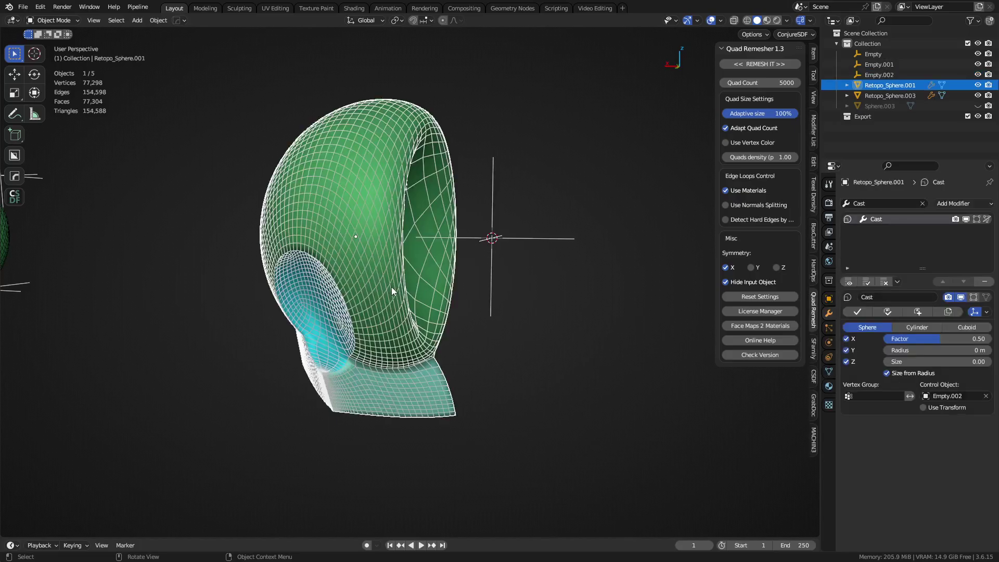
{"action": "left_click_drag", "start_coordinate": [911, 353], "coordinate": [971, 350]}
{"action": "left_click", "coordinate": [549, 238]}
{"action": "key", "text": "g"}
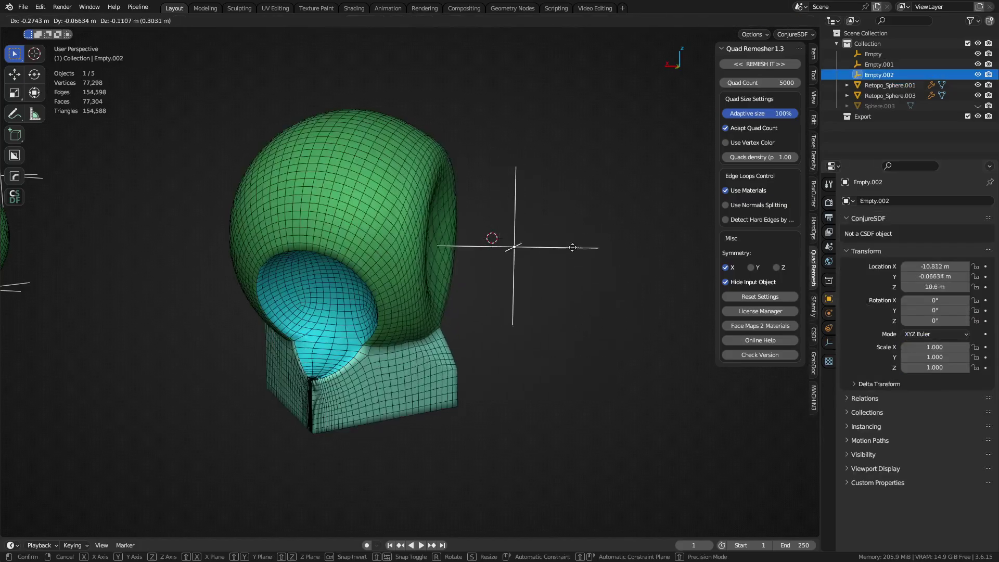
{"action": "left_click", "coordinate": [595, 258]}
{"action": "key", "text": "g"}
{"action": "left_click", "coordinate": [628, 261]}
Step: Reduce the Cast radius and move the control empty to about X -11.3, Y -0.13, Z 9.95 m
{"action": "left_click", "coordinate": [439, 239]}
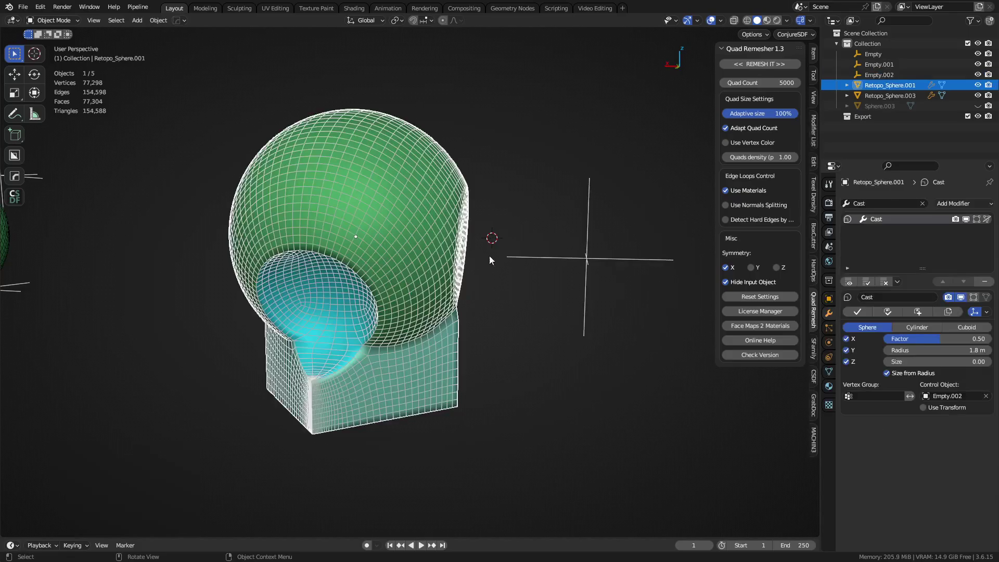
{"action": "left_click_drag", "start_coordinate": [935, 350], "coordinate": [900, 350]}
{"action": "left_click", "coordinate": [639, 263]}
{"action": "key", "text": "g"}
{"action": "left_click", "coordinate": [606, 292]}
{"action": "middle_click_drag", "start_coordinate": [606, 292], "coordinate": [720, 371]}
{"action": "middle_click_drag", "start_coordinate": [390, 340], "coordinate": [571, 317], "text": "shift"}
Step: Set the Cast radius to 1.6 m and move the control empty to about X -11.04, Y 0.01, Z 10.02 m
{"action": "left_click", "coordinate": [500, 279]}
{"action": "left_click_drag", "start_coordinate": [963, 350], "coordinate": [921, 350]}
{"action": "middle_click_drag", "start_coordinate": [554, 332], "coordinate": [611, 304]}
{"action": "left_click", "coordinate": [638, 270]}
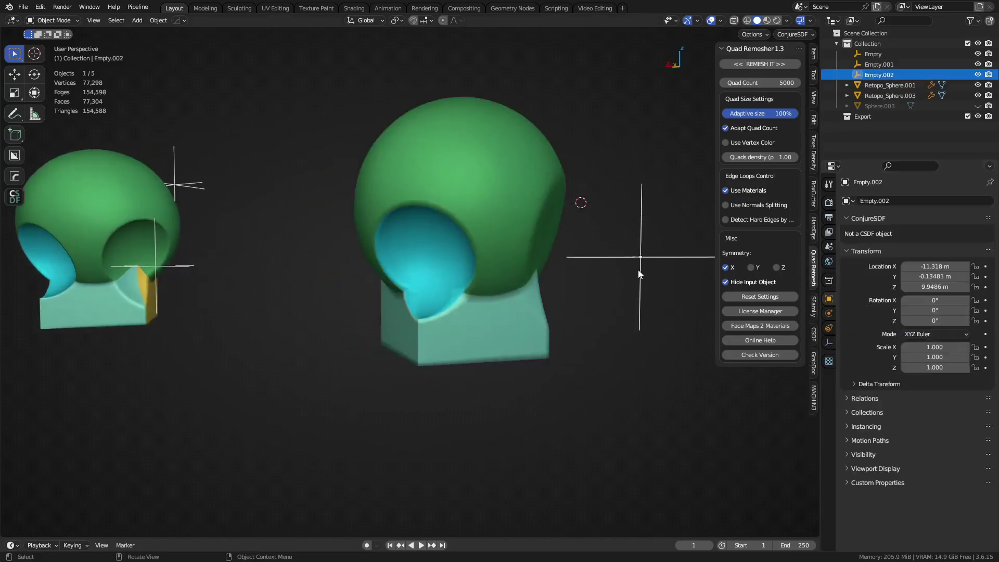
{"action": "key", "text": "g"}
{"action": "left_click", "coordinate": [616, 270]}
{"action": "scroll", "coordinate": [538, 277], "scroll_direction": "up", "scroll_amount": 5}
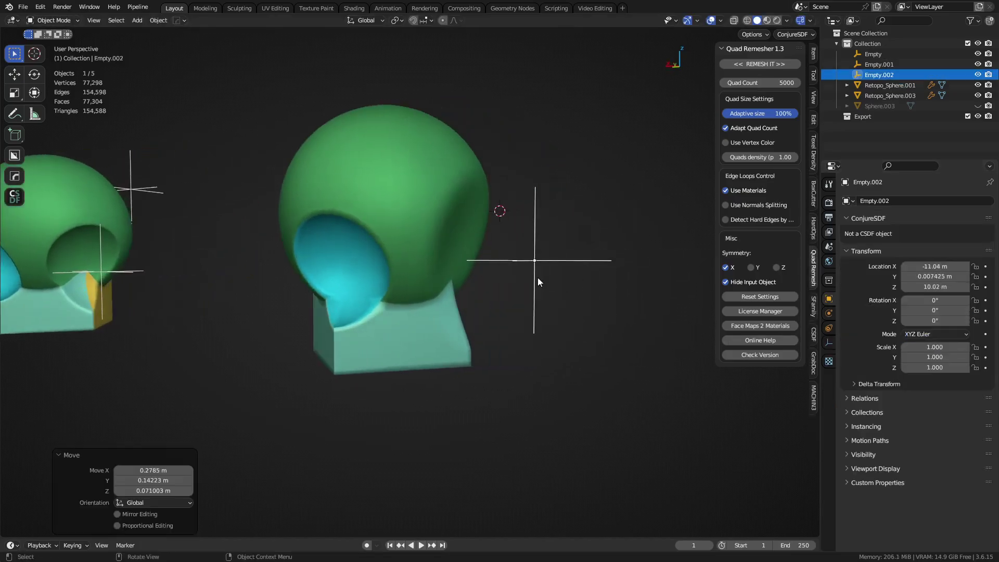
Step: Add a level 2 Subdivision modifier after the Cast modifier on the duplicated head
{"action": "left_click", "coordinate": [432, 248]}
{"action": "left_click", "coordinate": [954, 204]}
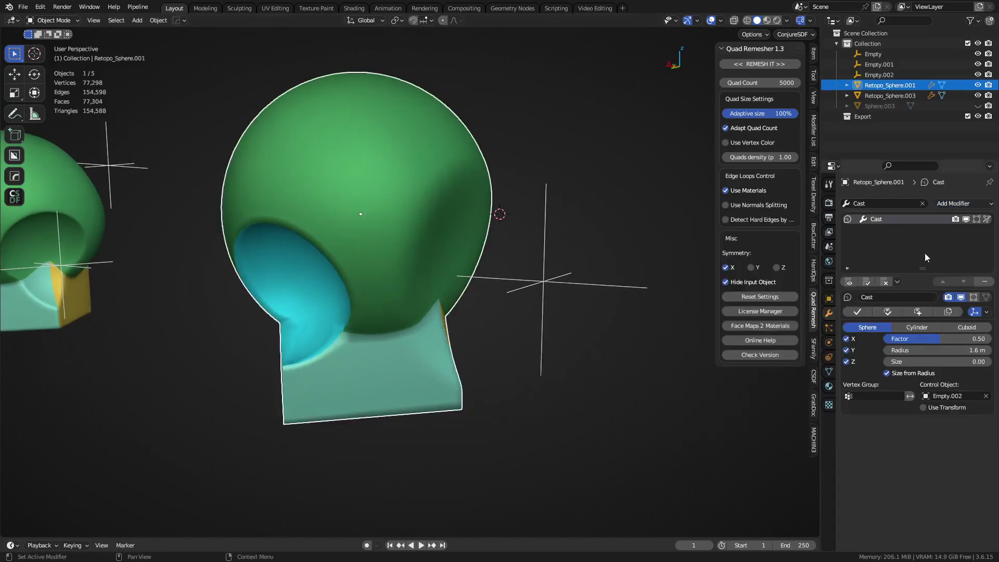
{"action": "left_click", "coordinate": [955, 203]}
{"action": "key", "text": "ctrl+2"}
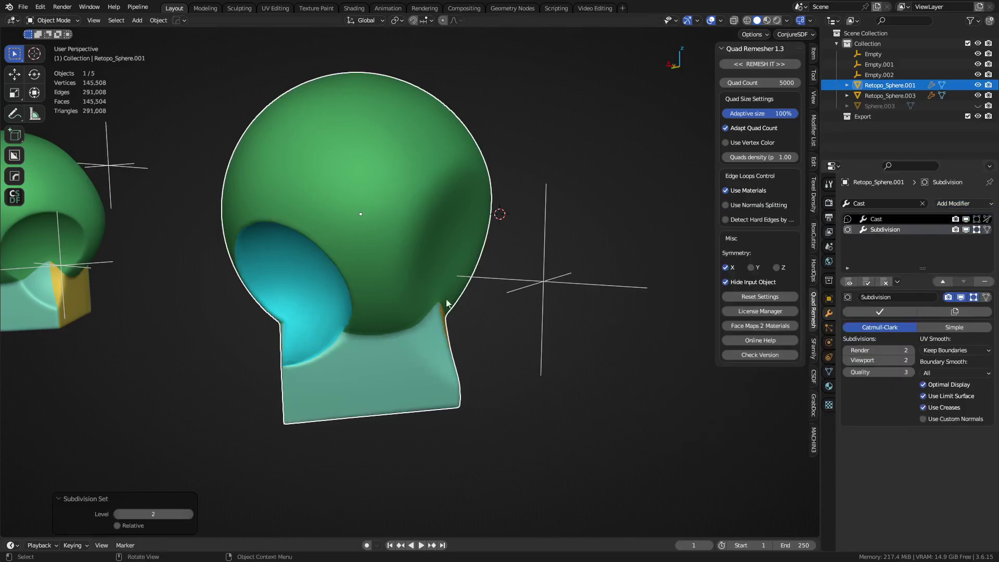
Step: Move the control empty closer to the head by about 0.32 m in X, 0.19 m in Y and 0.09 m in Z
{"action": "left_click", "coordinate": [545, 289]}
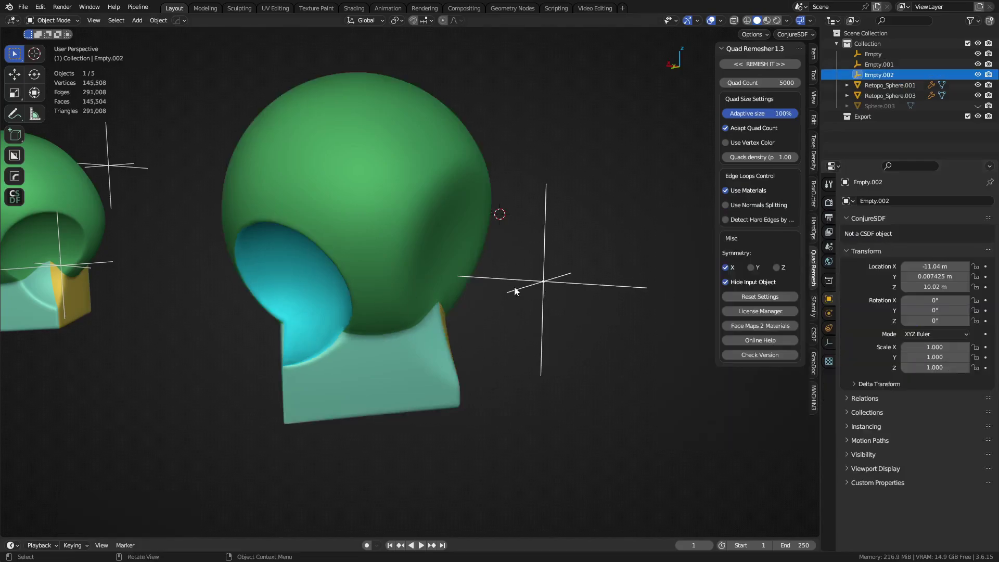
{"action": "left_click", "coordinate": [483, 288]}
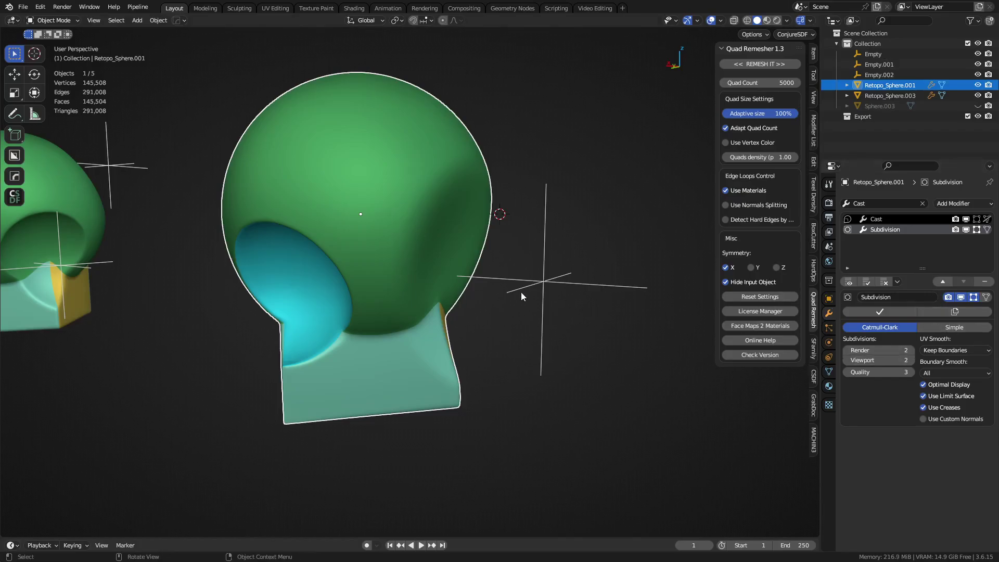
{"action": "left_click", "coordinate": [526, 294]}
{"action": "key", "text": "g"}
{"action": "left_click", "coordinate": [494, 280]}
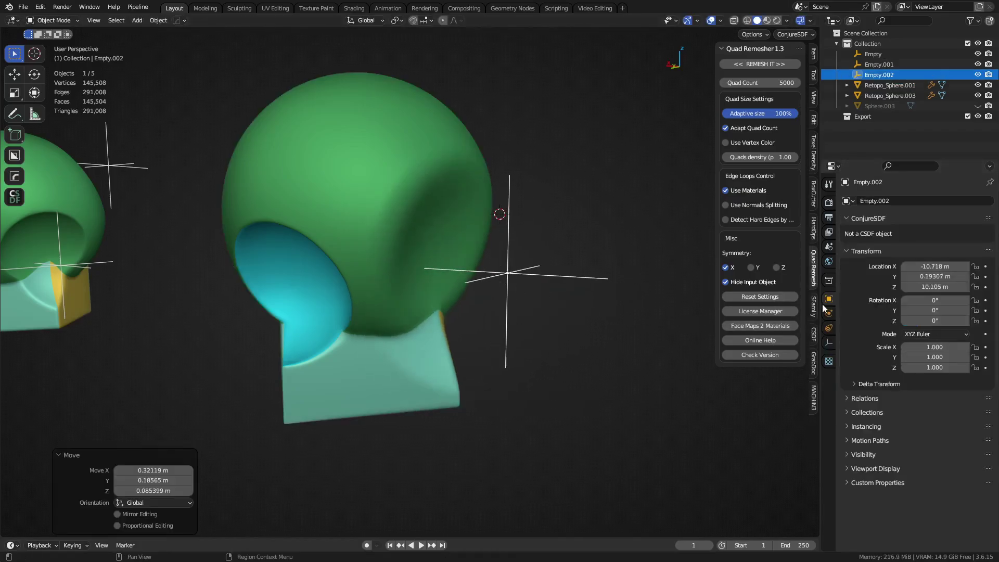
Step: Set the duplicated head's Cast radius to 1.3 m and inspect the dent from the side
{"action": "left_click", "coordinate": [356, 291]}
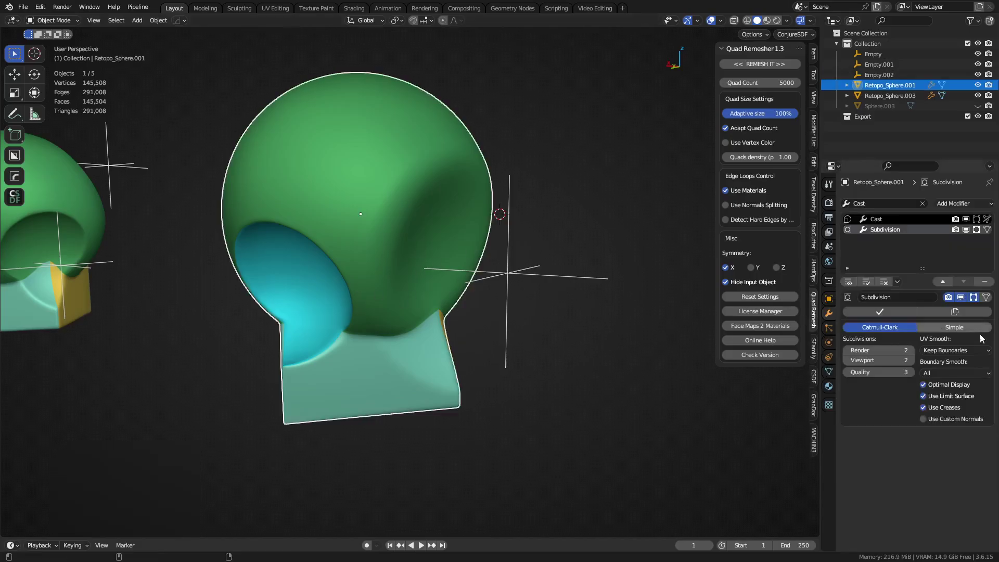
{"action": "left_click", "coordinate": [891, 221]}
{"action": "mouse_move", "coordinate": [941, 350]}
{"action": "left_mouse_down"}
{"action": "mouse_move", "coordinate": [924, 350]}
{"action": "mouse_move", "coordinate": [945, 351]}
{"action": "left_mouse_up"}
{"action": "left_click", "coordinate": [558, 357]}
{"action": "middle_click_drag", "start_coordinate": [559, 358], "coordinate": [687, 335]}
{"action": "middle_click_drag", "start_coordinate": [597, 335], "coordinate": [559, 277]}
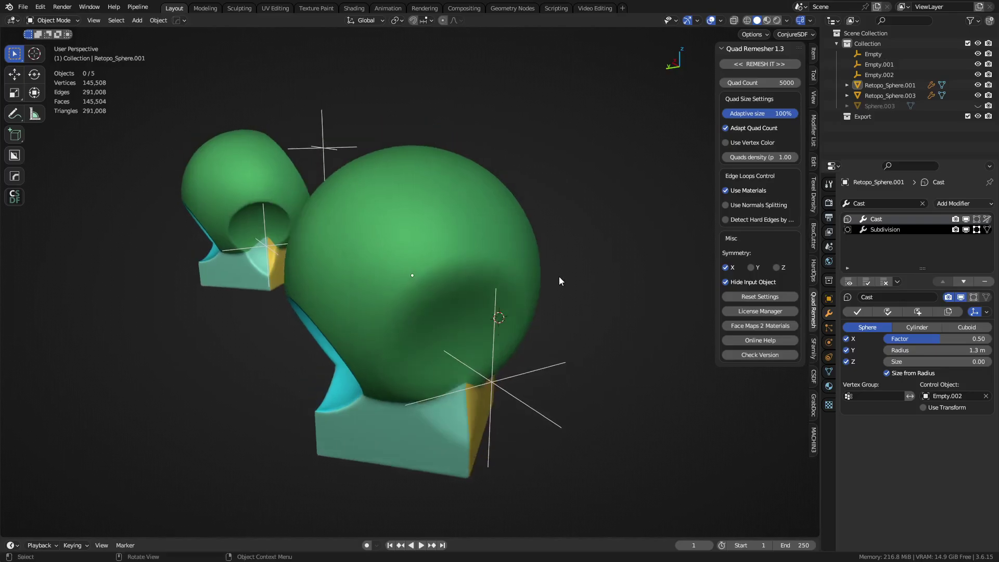
Step: Enter the duplicated head's edit mode and select a filled rectangular patch of faces on the green sphere
{"action": "left_click", "coordinate": [460, 234]}
{"action": "key", "text": "ctrl+Tab"}
{"action": "left_click", "coordinate": [538, 234]}
{"action": "middle_click_drag", "start_coordinate": [523, 229], "coordinate": [425, 279]}
{"action": "left_click", "coordinate": [380, 295]}
{"action": "left_click", "coordinate": [389, 290], "text": "ctrl+shift"}
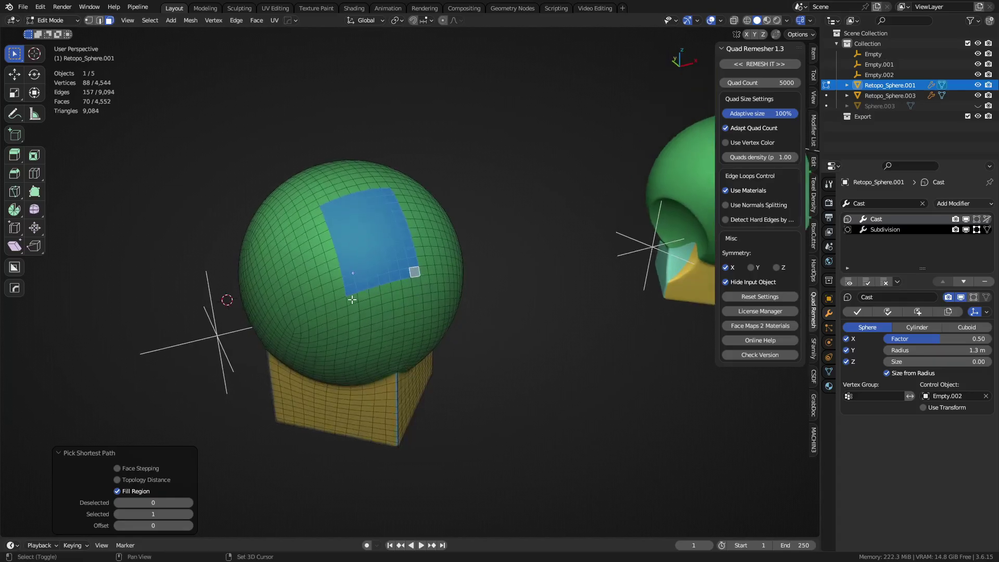
Step: Extend the face selection down the green sphere into a taller rectangular patch
{"action": "left_click", "coordinate": [412, 334], "text": "ctrl+shift"}
{"action": "middle_click_drag", "start_coordinate": [413, 334], "coordinate": [415, 325]}
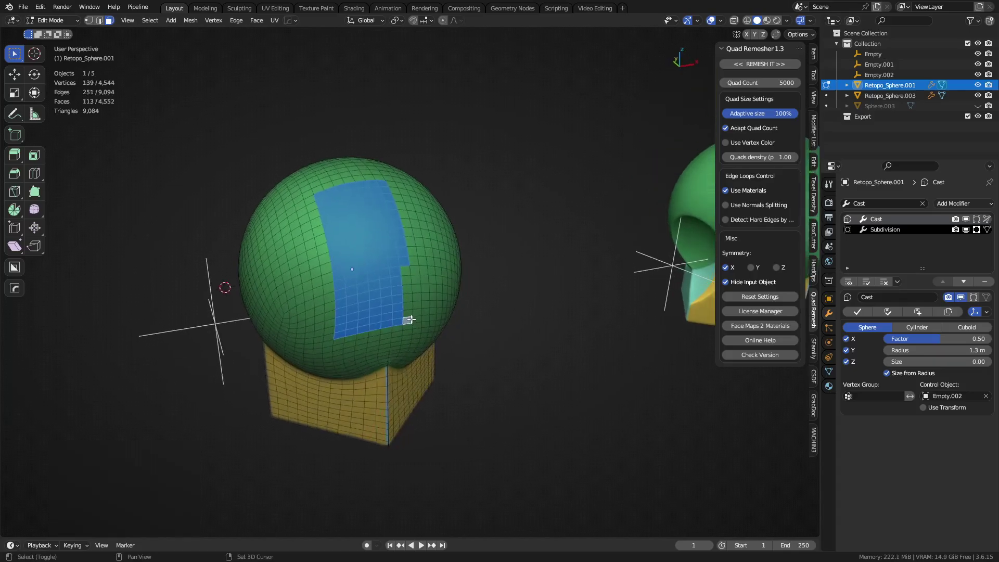
{"action": "left_click", "coordinate": [404, 270], "text": "ctrl"}
{"action": "left_click", "coordinate": [829, 373]}
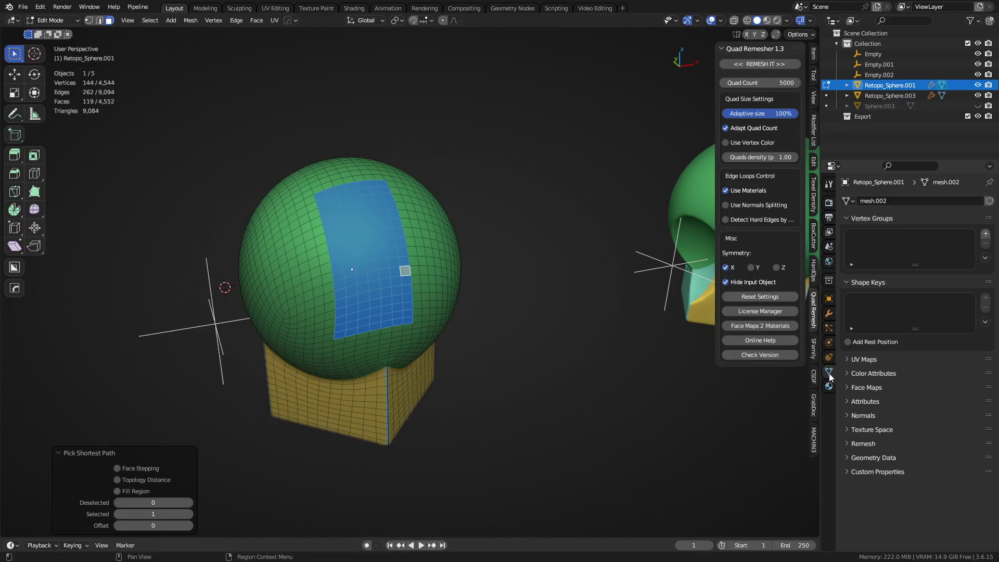
{"action": "left_click", "coordinate": [986, 234]}
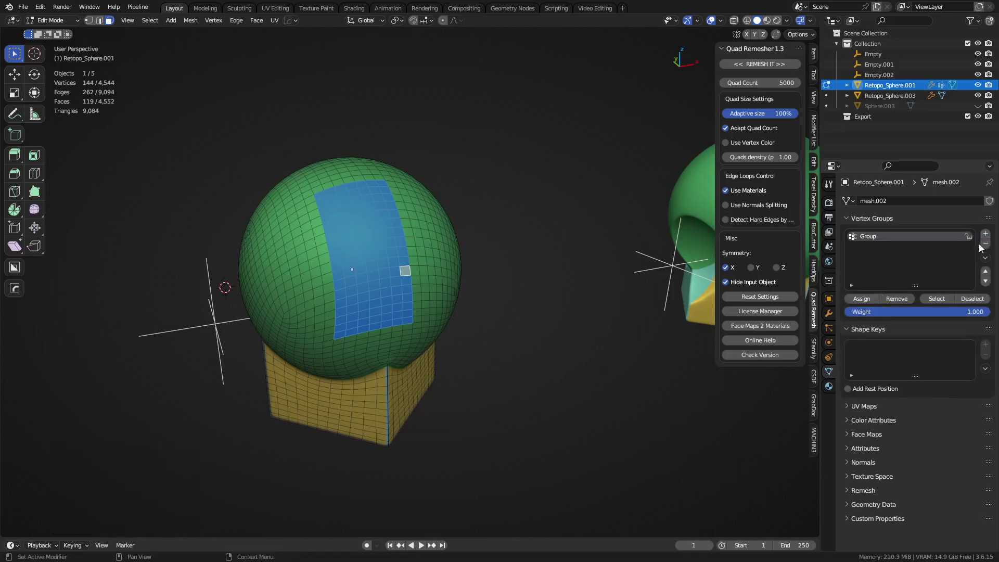
{"action": "key", "text": "1"}
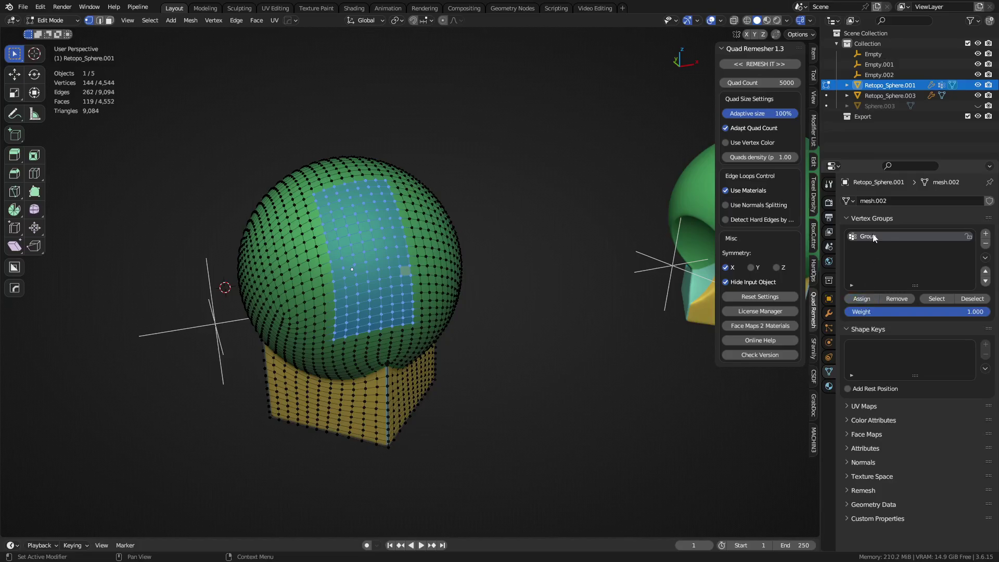
{"action": "left_click", "coordinate": [986, 233]}
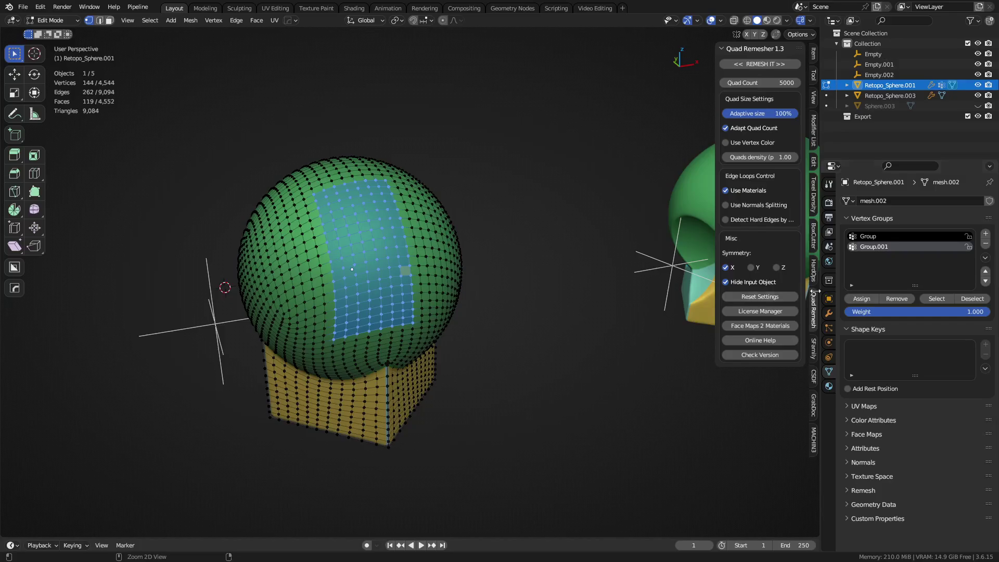
{"action": "key", "text": "3"}
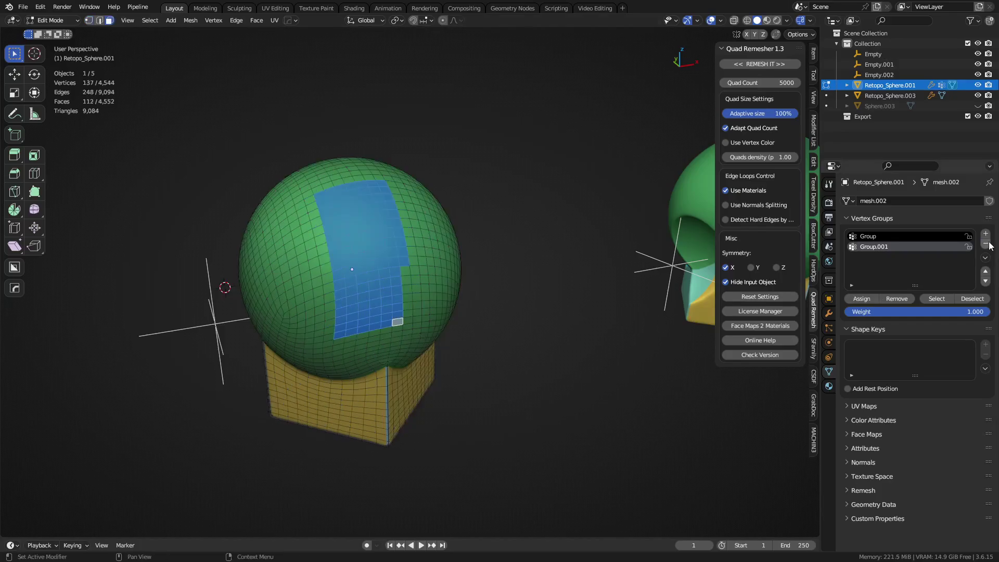
{"action": "left_click", "coordinate": [988, 244]}
{"action": "left_click", "coordinate": [986, 244]}
Step: Replace the face selection with a single tall, filled rectangular patch on the side of the green sphere
{"action": "middle_click_drag", "start_coordinate": [320, 380], "coordinate": [448, 371]}
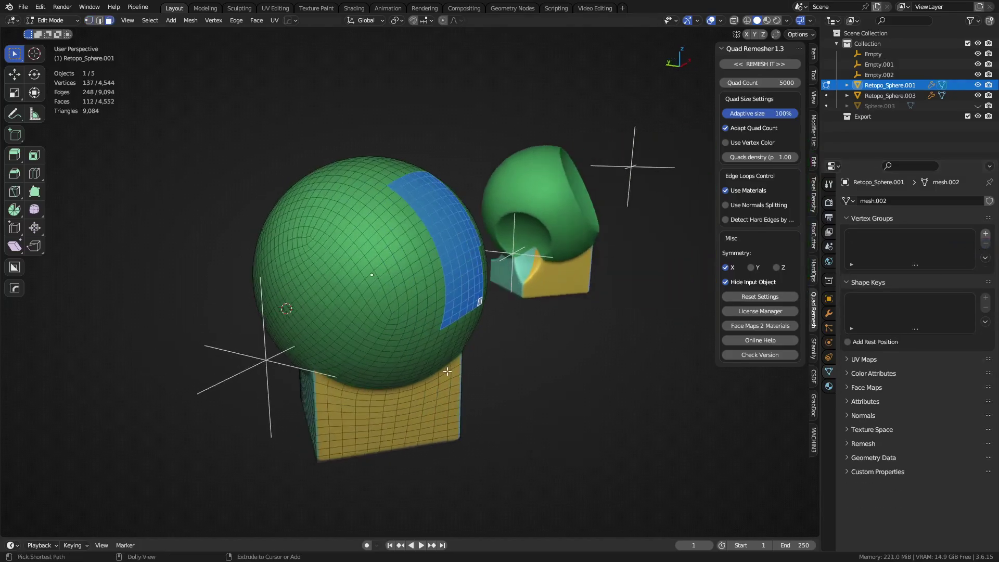
{"action": "key", "text": "ctrl+Tab"}
{"action": "left_click", "coordinate": [419, 379]}
{"action": "key", "text": "ctrl+Tab"}
{"action": "left_click", "coordinate": [504, 380]}
{"action": "middle_click_drag", "start_coordinate": [511, 380], "coordinate": [486, 382]}
{"action": "left_click", "coordinate": [383, 339]}
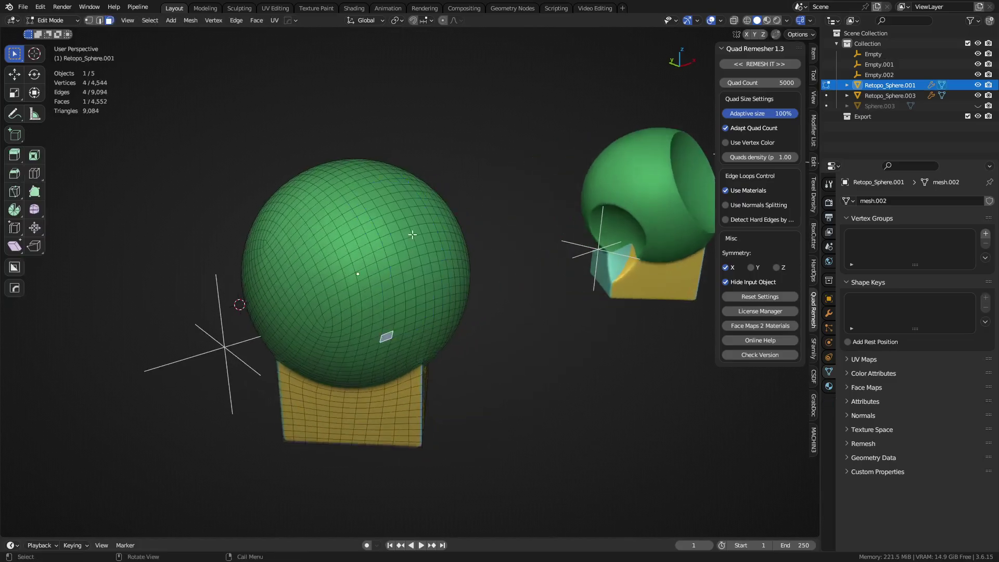
{"action": "left_click", "coordinate": [398, 185], "text": "ctrl+shift"}
{"action": "mouse_move", "coordinate": [472, 314]}
{"action": "middle_mouse_down"}
{"action": "mouse_move", "coordinate": [458, 313]}
{"action": "mouse_move", "coordinate": [491, 315]}
{"action": "middle_mouse_up"}
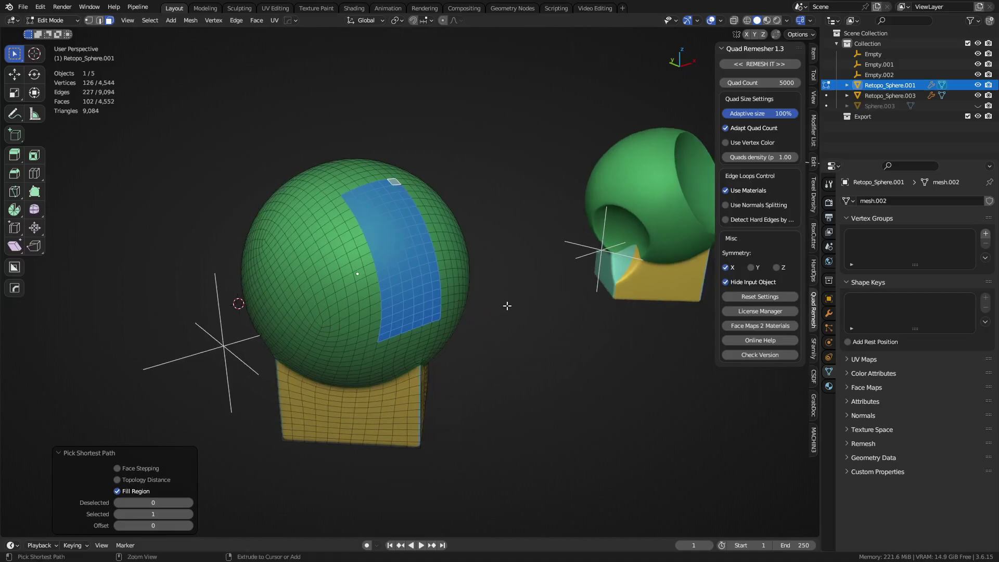
Step: Assign the selected faces to a new vertex group and return to object mode
{"action": "key", "text": "ctrl+g"}
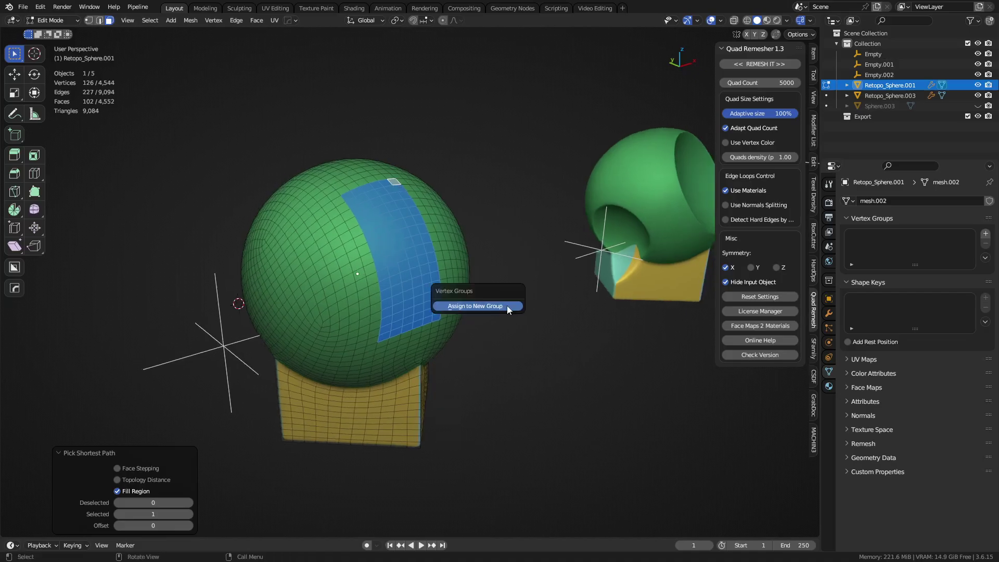
{"action": "left_click", "coordinate": [507, 306]}
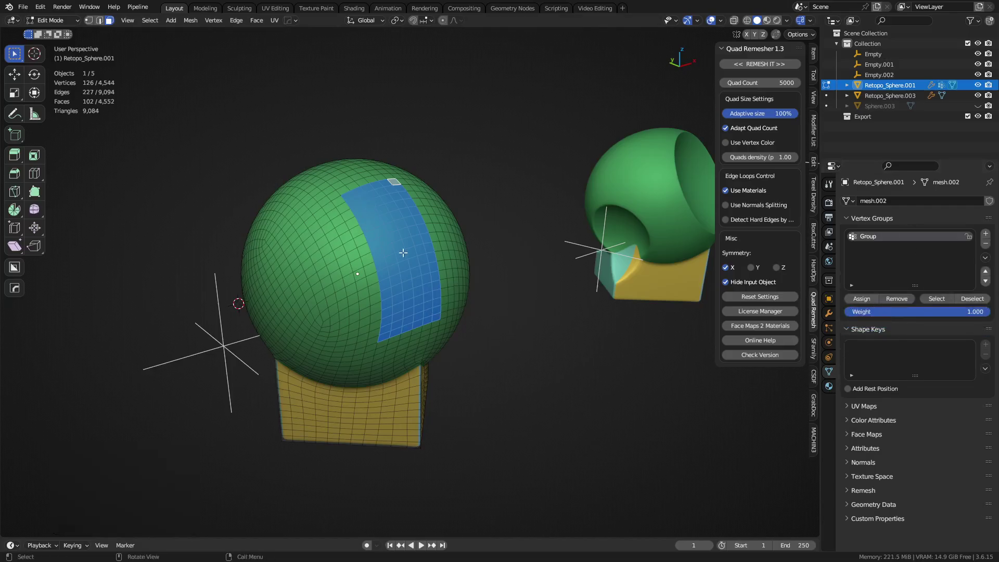
{"action": "key", "text": "ctrl+Tab"}
{"action": "left_click", "coordinate": [390, 344]}
Step: Add a plain axes empty and place it beside the face patch at about X -9.84, Y -2.22, Z 11.95 m
{"action": "mouse_move", "coordinate": [391, 346]}
{"action": "middle_mouse_down"}
{"action": "mouse_move", "coordinate": [553, 345]}
{"action": "mouse_move", "coordinate": [373, 278]}
{"action": "mouse_move", "coordinate": [487, 310]}
{"action": "mouse_move", "coordinate": [480, 299]}
{"action": "middle_mouse_up"}
{"action": "key", "text": "shift+a"}
{"action": "mouse_move", "coordinate": [479, 299]}
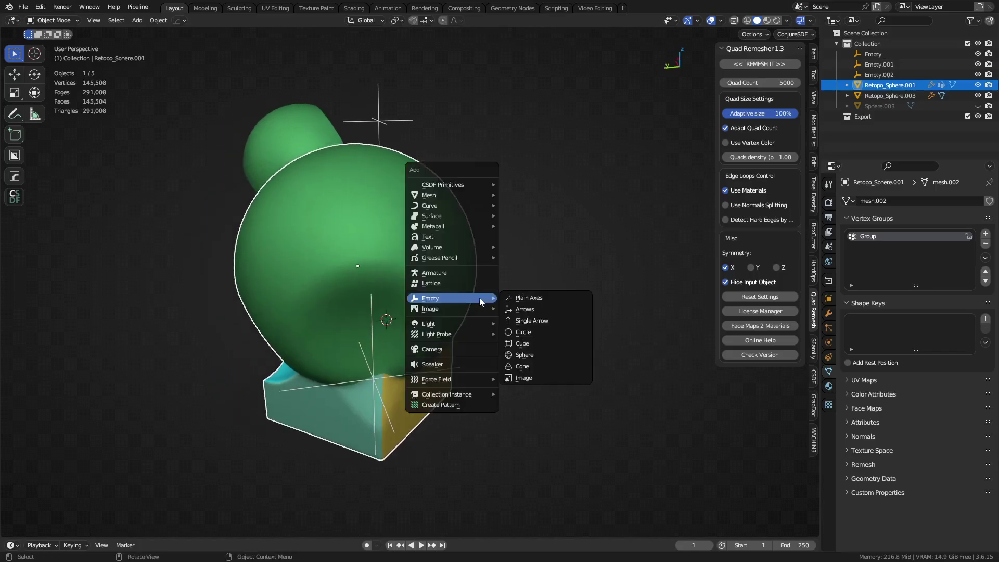
{"action": "left_click", "coordinate": [529, 298]}
{"action": "key", "text": "g"}
{"action": "left_click", "coordinate": [520, 256]}
{"action": "middle_click_drag", "start_coordinate": [520, 256], "coordinate": [458, 276]}
{"action": "key", "text": "g"}
{"action": "left_click", "coordinate": [430, 306]}
{"action": "middle_click_drag", "start_coordinate": [416, 315], "coordinate": [429, 317]}
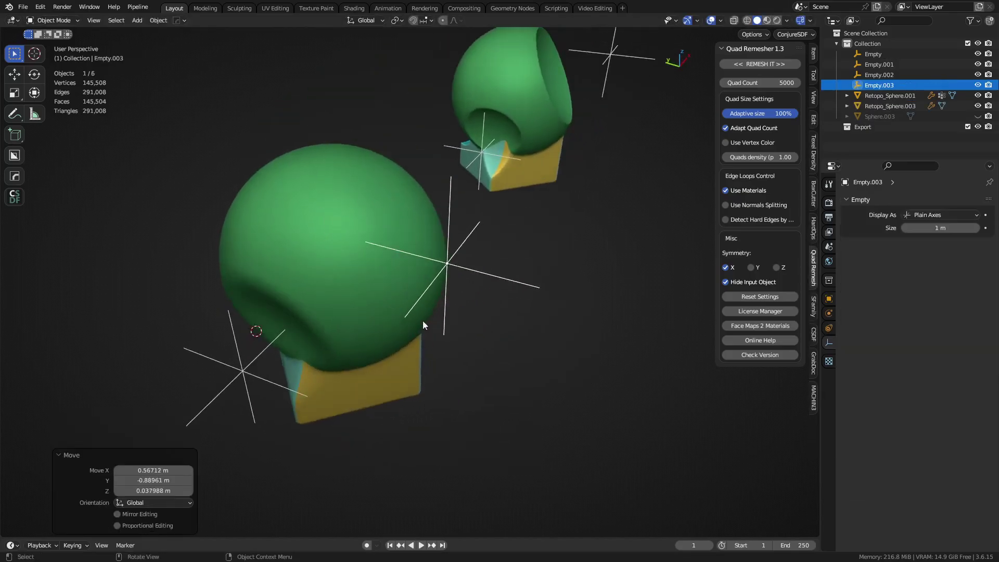
Step: Add a second Cast modifier to the duplicated head, controlled by the new empty and limited to the vertex group Group
{"action": "left_click", "coordinate": [428, 316]}
{"action": "left_click", "coordinate": [829, 314]}
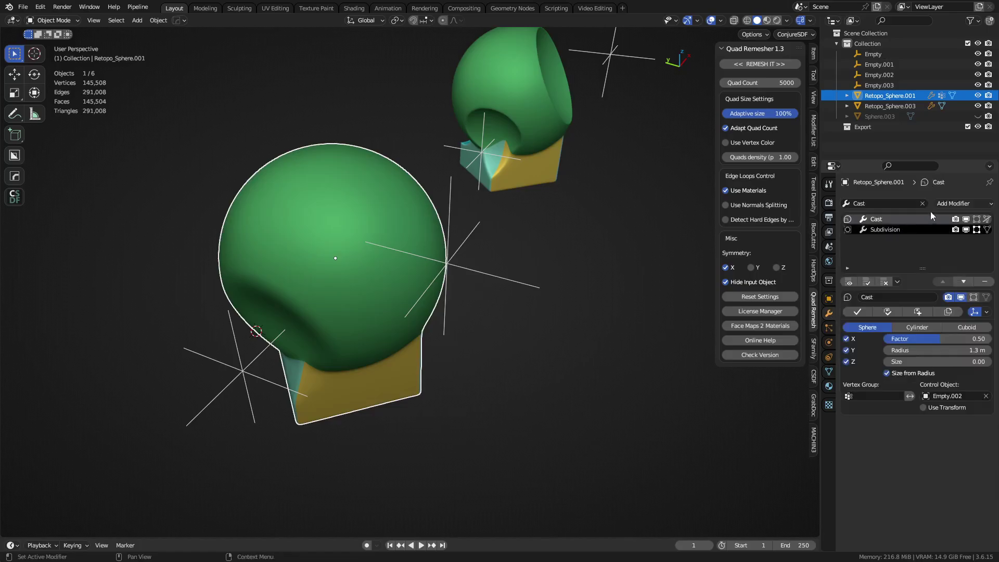
{"action": "left_click", "coordinate": [946, 205]}
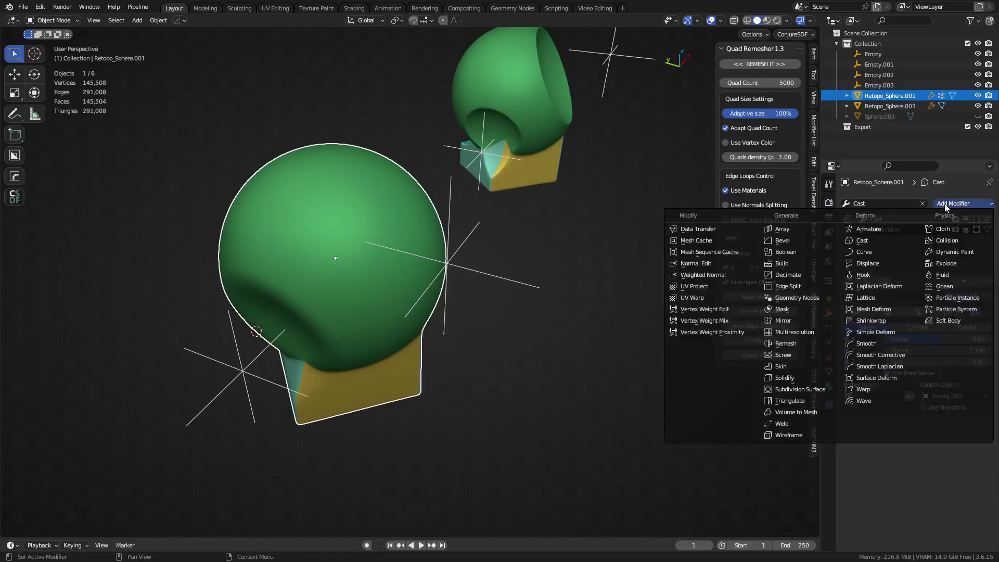
{"action": "left_click", "coordinate": [894, 242]}
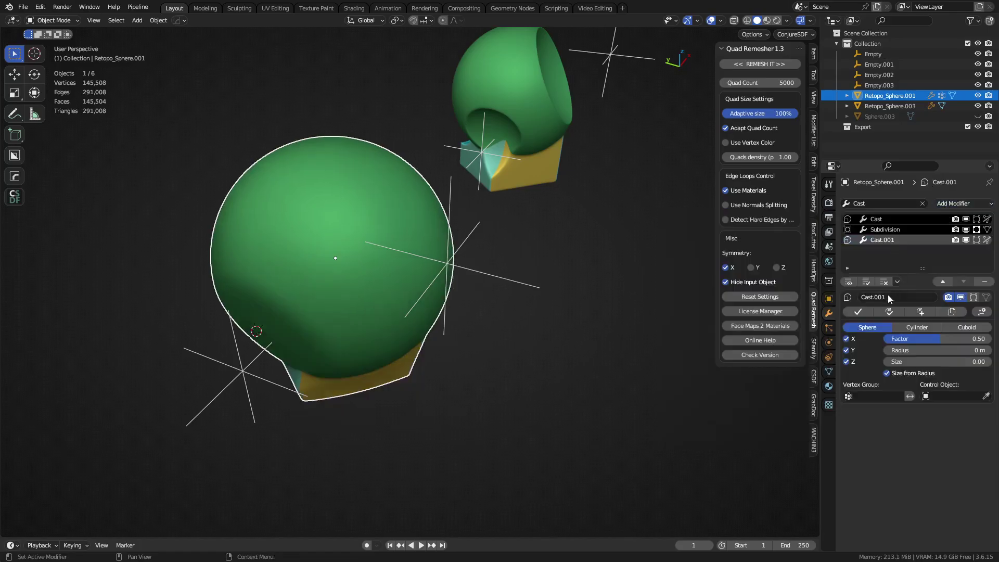
{"action": "left_click", "coordinate": [520, 296]}
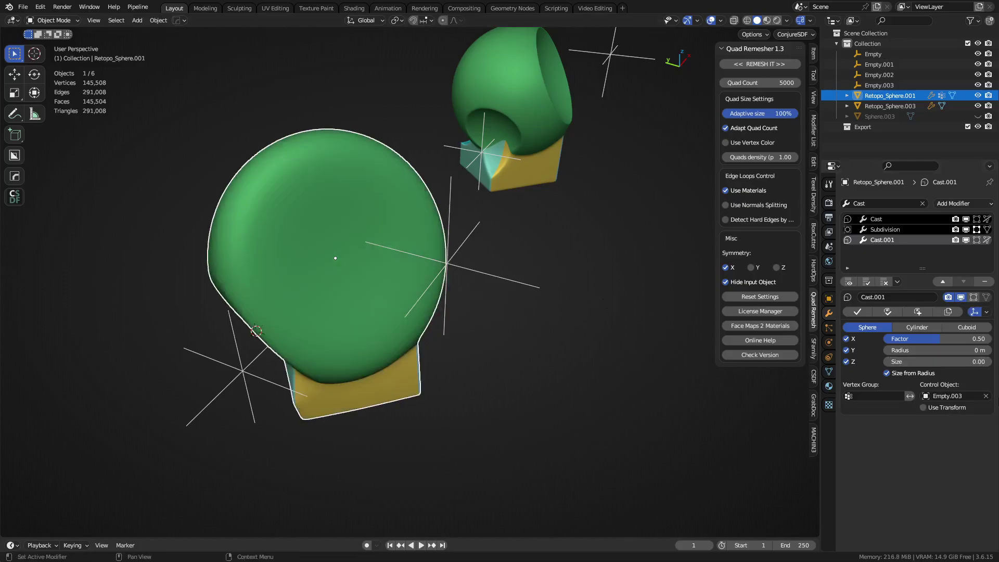
{"action": "left_click", "coordinate": [875, 396]}
{"action": "left_click", "coordinate": [861, 412]}
Step: Move the second Cast's empty away from the head by about 0.4 m in X, -0.5 m in Y and 0.2 m in Z
{"action": "left_click", "coordinate": [505, 286]}
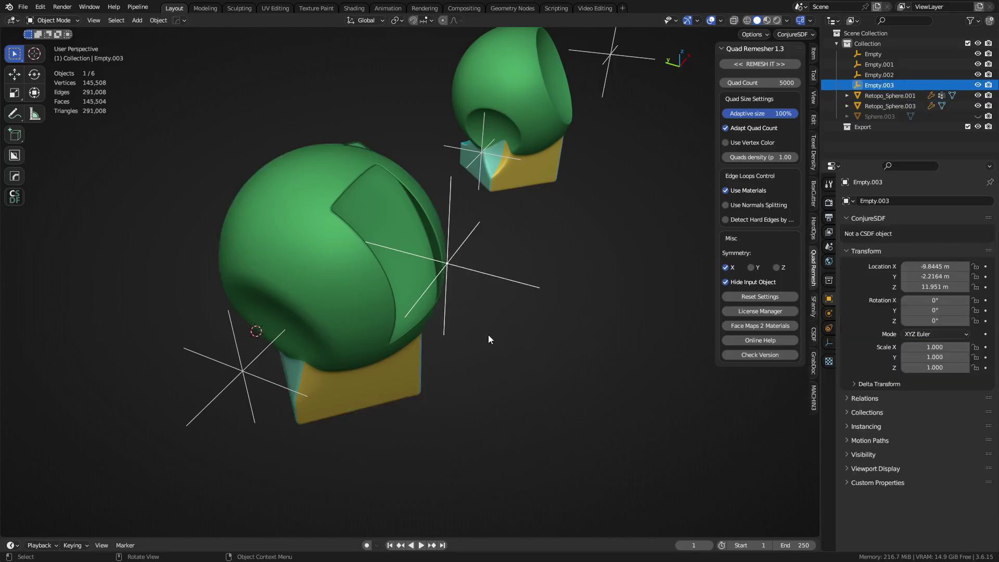
{"action": "key", "text": "g"}
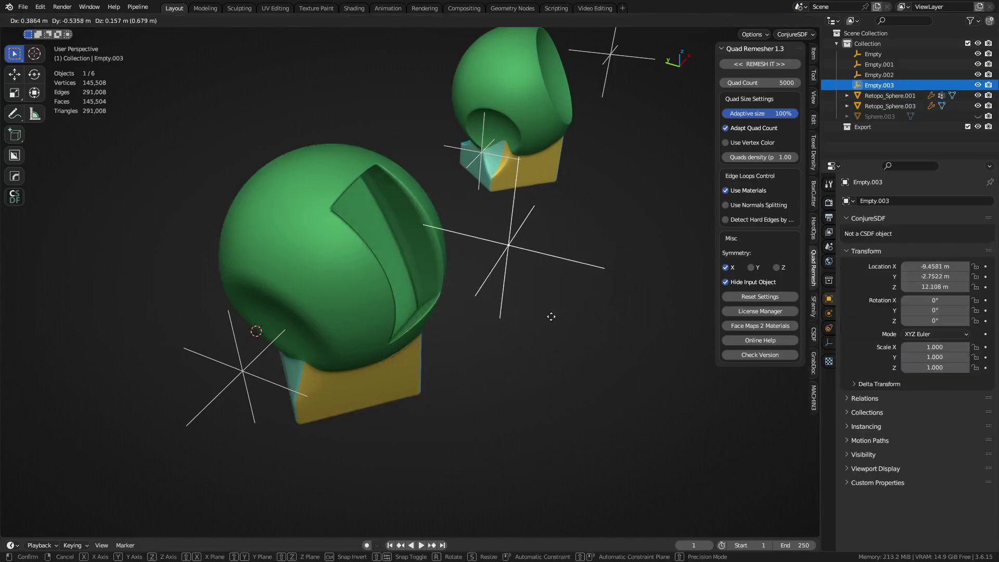
{"action": "left_click", "coordinate": [562, 322]}
Step: Place the head's second Cast modifier above Subdivision and set its radius to 2.4 m
{"action": "left_click", "coordinate": [395, 299]}
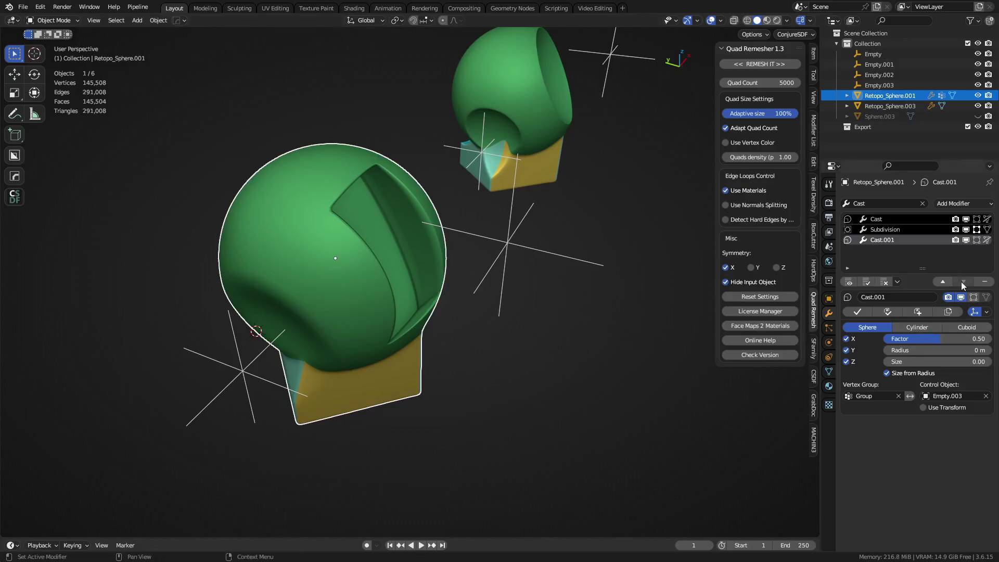
{"action": "left_click", "coordinate": [955, 376]}
{"action": "left_click_drag", "start_coordinate": [928, 350], "coordinate": [970, 350]}
{"action": "middle_click_drag", "start_coordinate": [496, 403], "coordinate": [528, 248]}
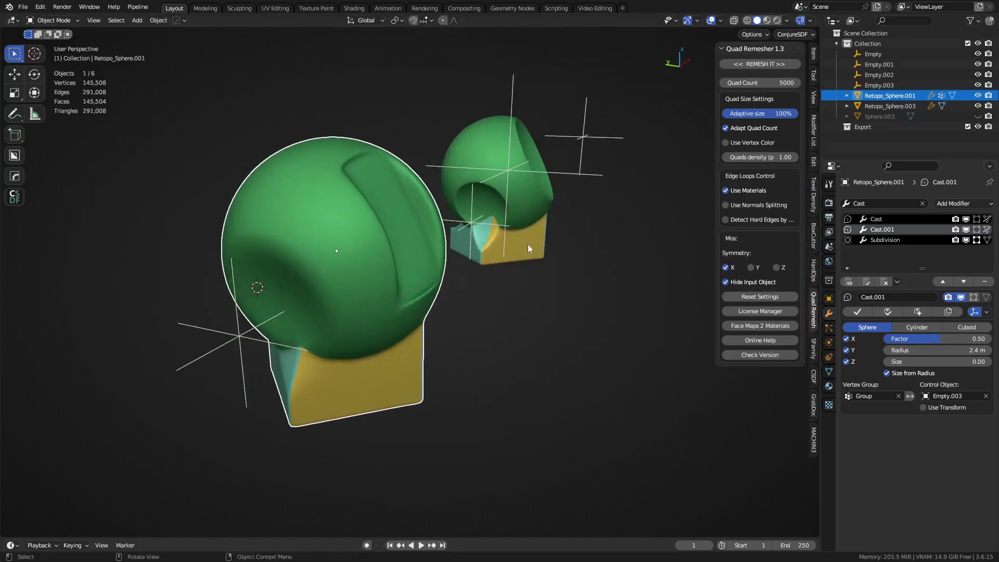
Step: Reposition the second Cast's empty at about X -9.46, Y -2.66, Z 12.18 m and inspect the recessed patch
{"action": "left_click", "coordinate": [573, 175]}
{"action": "key", "text": "g"}
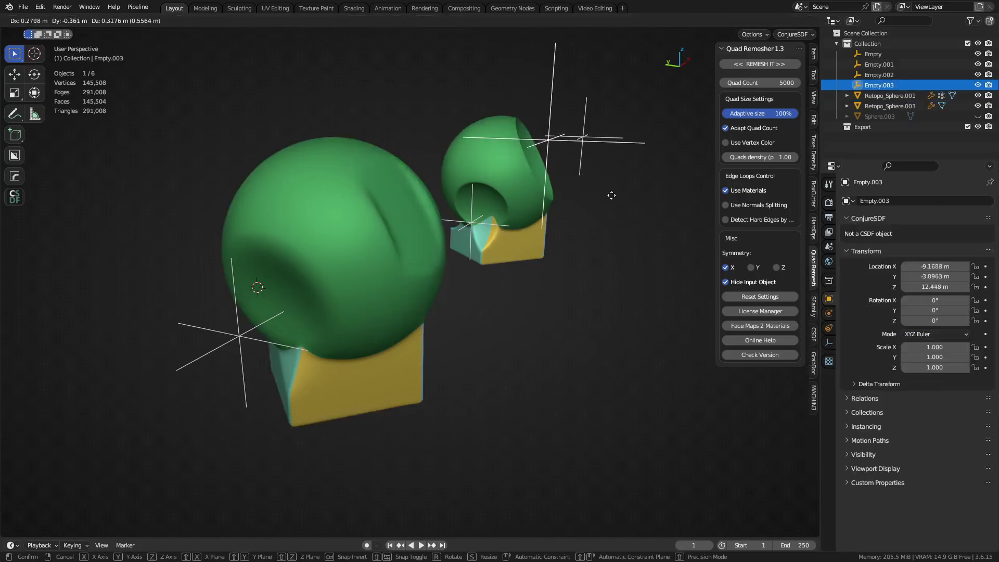
{"action": "left_click", "coordinate": [559, 220]}
{"action": "scroll", "coordinate": [389, 229], "scroll_direction": "up", "scroll_amount": 3}
{"action": "middle_click_drag", "start_coordinate": [496, 274], "coordinate": [779, 342]}
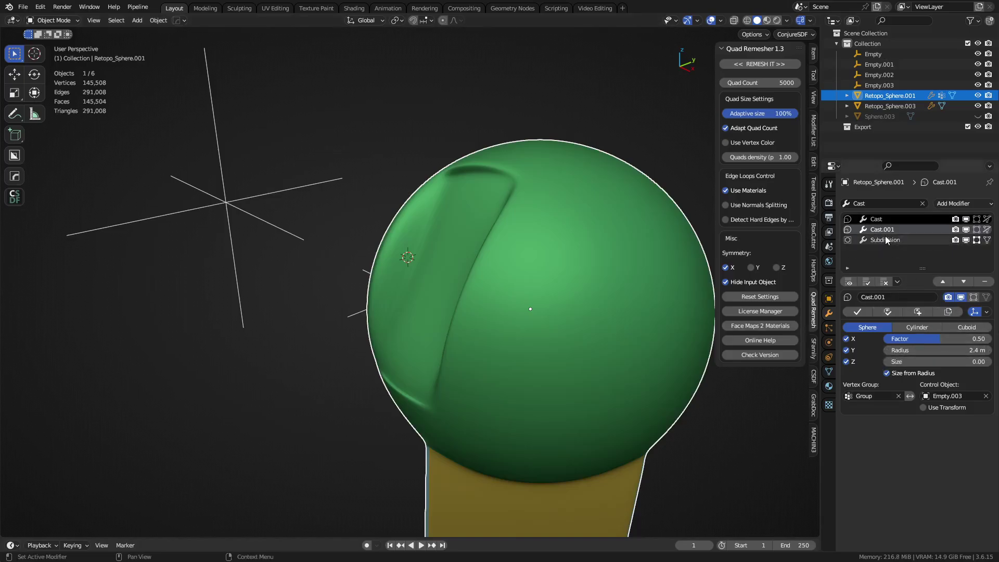
Step: Try the Cylinder and Cuboid shapes on the second Cast modifier, and return it to Sphere
{"action": "left_click", "coordinate": [918, 329]}
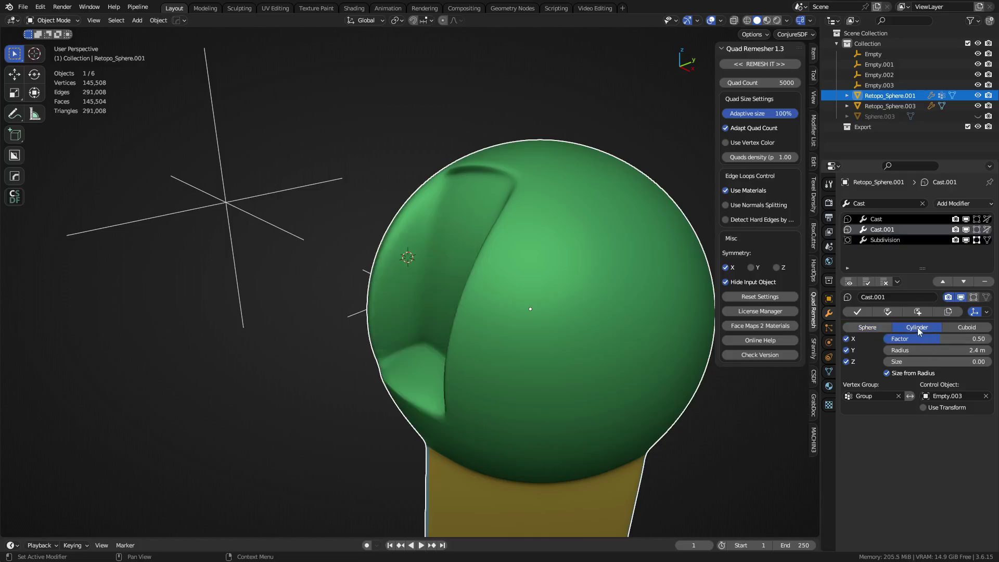
{"action": "left_click", "coordinate": [962, 329]}
{"action": "left_click", "coordinate": [883, 329]}
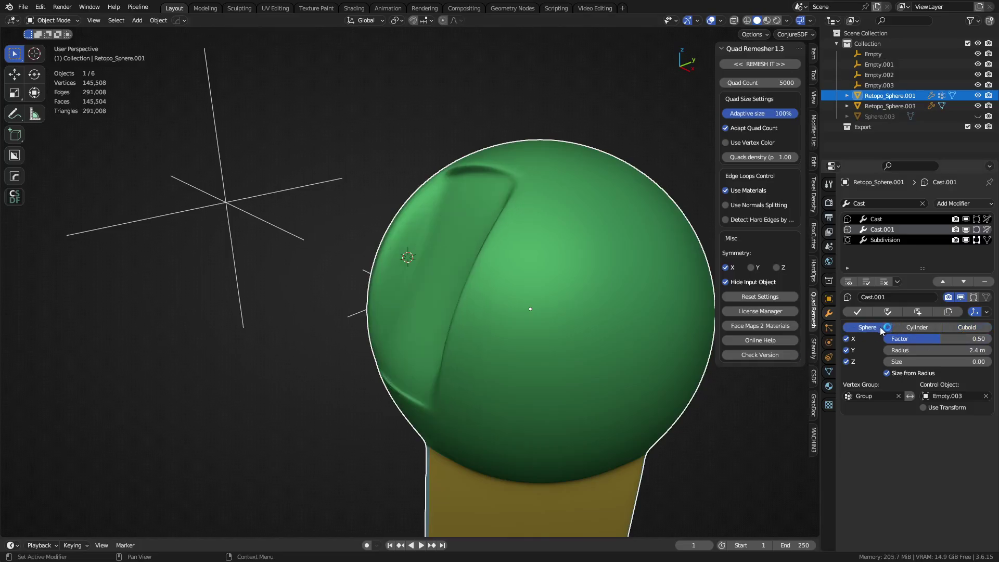
Step: Move the second Cast's empty about 0.35 m lower beside the face patch
{"action": "middle_click_drag", "start_coordinate": [490, 296], "coordinate": [580, 279]}
{"action": "left_click", "coordinate": [582, 253]}
{"action": "left_click", "coordinate": [576, 314]}
{"action": "middle_click_drag", "start_coordinate": [576, 314], "coordinate": [577, 304]}
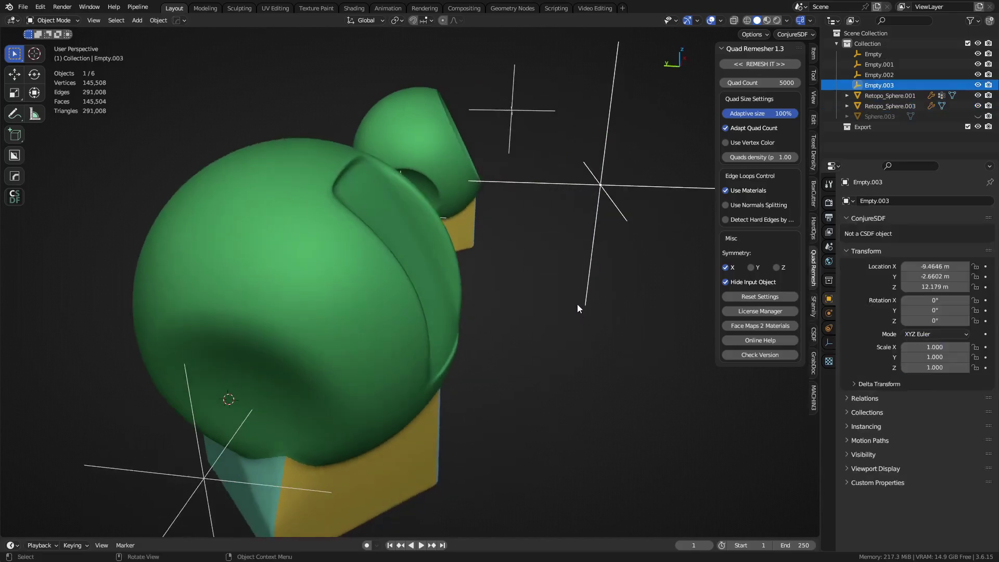
{"action": "key", "text": "g"}
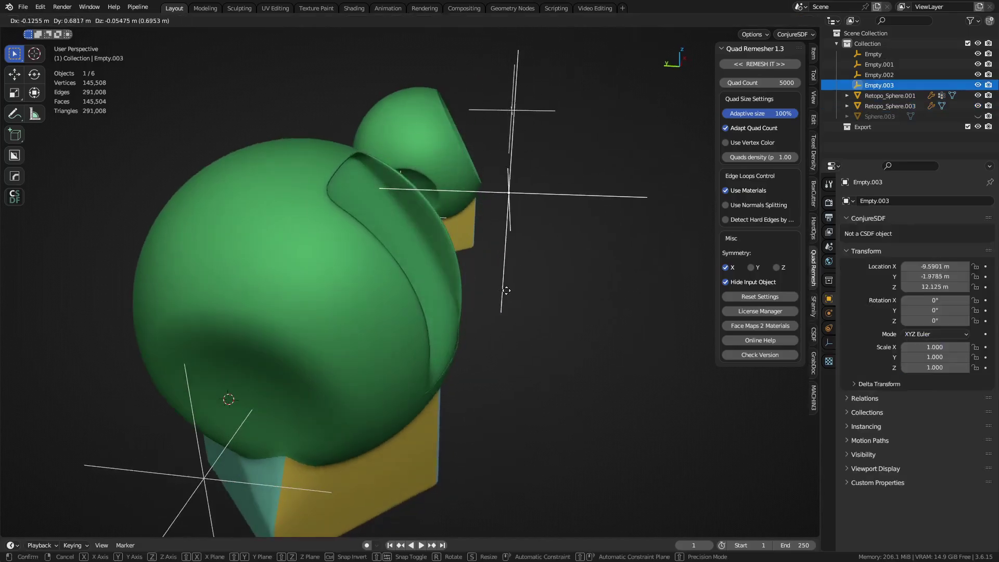
{"action": "left_click", "coordinate": [571, 332]}
Step: Enter the head's edit mode and select a second filled rectangular patch of faces above the cyan area
{"action": "middle_click_drag", "start_coordinate": [571, 332], "coordinate": [435, 314]}
{"action": "key", "text": "ctrl+Tab"}
{"action": "left_click", "coordinate": [423, 320]}
{"action": "key", "text": "Tab"}
{"action": "middle_click_drag", "start_coordinate": [352, 367], "coordinate": [485, 296]}
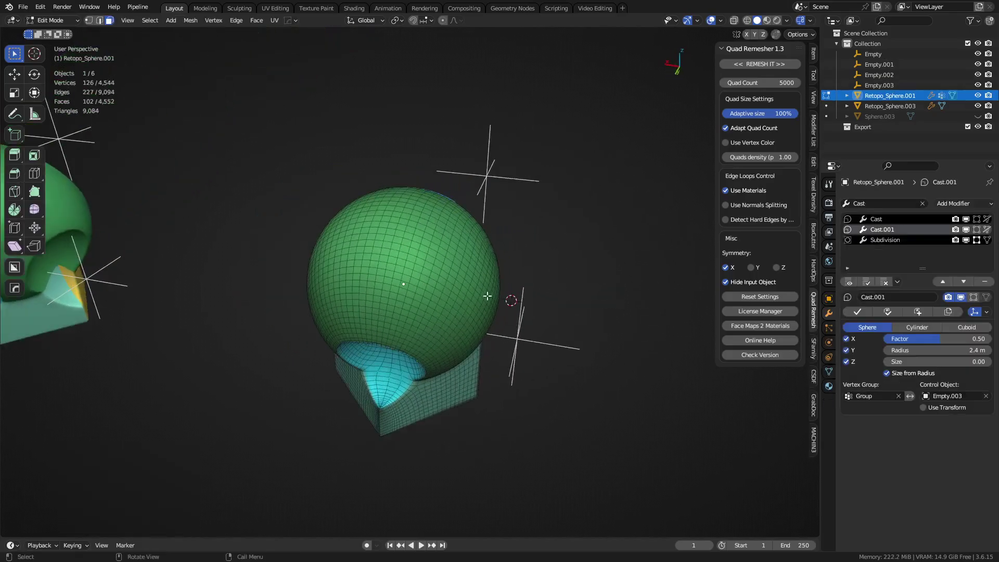
{"action": "left_click", "coordinate": [346, 245], "text": "ctrl+shift"}
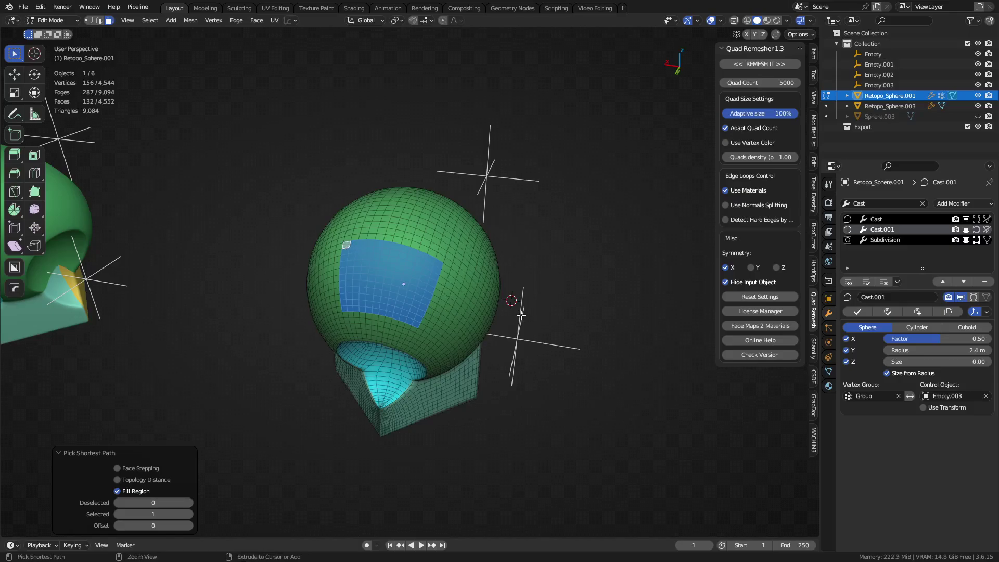
Step: Assign the second patch to the active vertex group and return to object mode
{"action": "key", "text": "ctrl+g"}
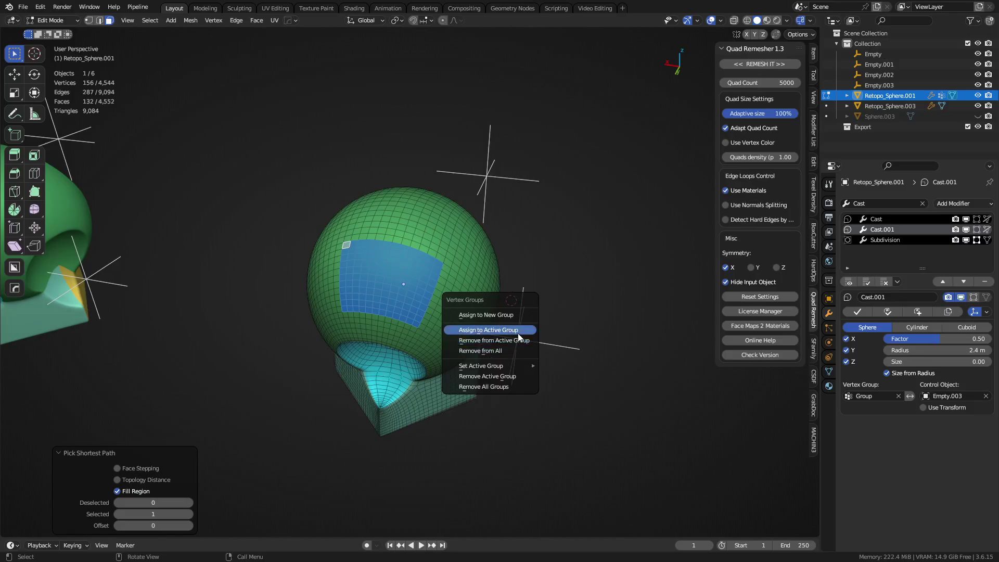
{"action": "left_click", "coordinate": [517, 333]}
{"action": "key", "text": "ctrl+Tab"}
{"action": "left_click", "coordinate": [471, 336]}
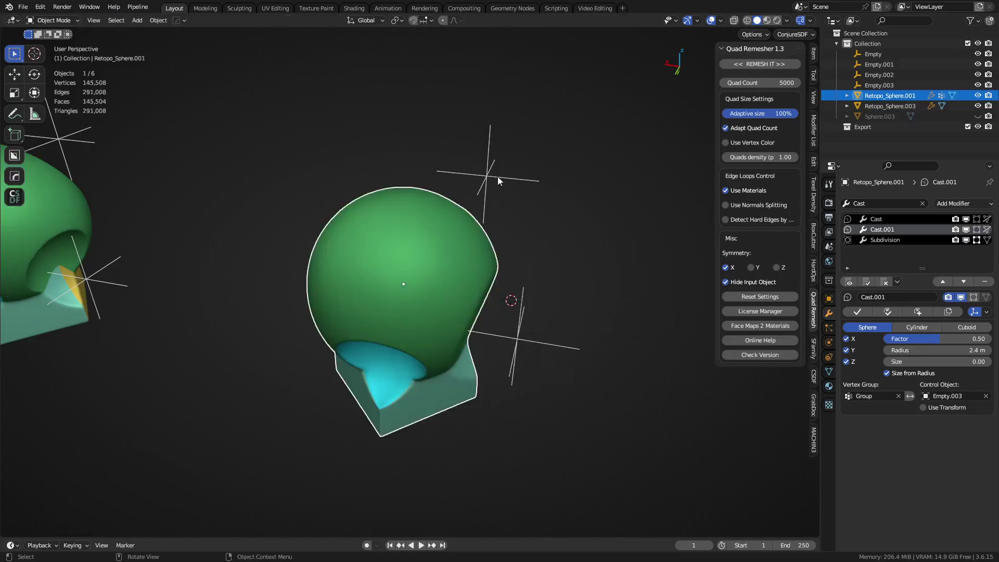
Step: Move the second Cast's empty by about 1.62 m in X, 2.52 m in Y and -0.63 m in Z
{"action": "left_click", "coordinate": [498, 173]}
{"action": "middle_click_drag", "start_coordinate": [498, 173], "coordinate": [580, 282]}
{"action": "key", "text": "g"}
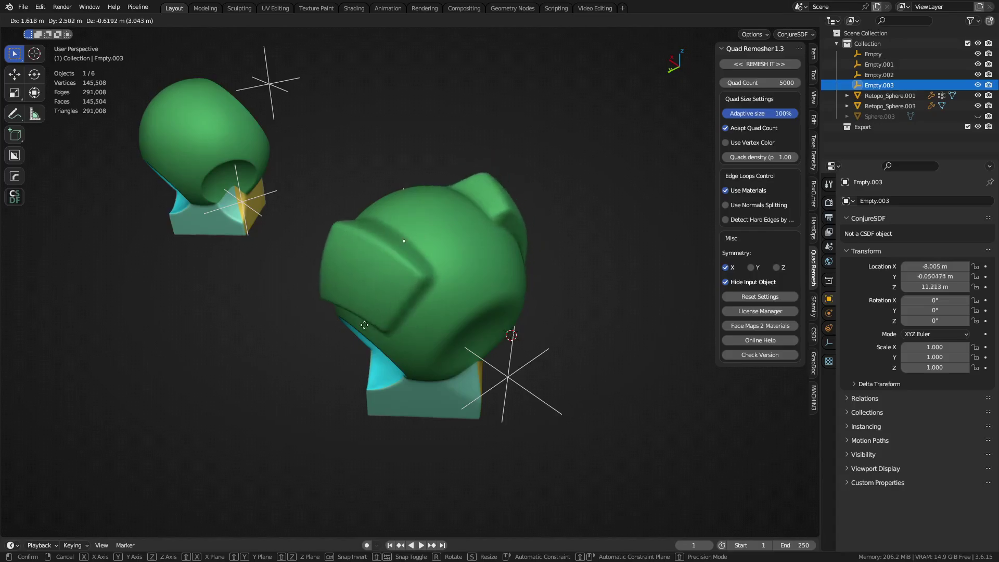
{"action": "left_click", "coordinate": [364, 325]}
{"action": "middle_click_drag", "start_coordinate": [595, 345], "coordinate": [470, 268]}
{"action": "key", "text": "g"}
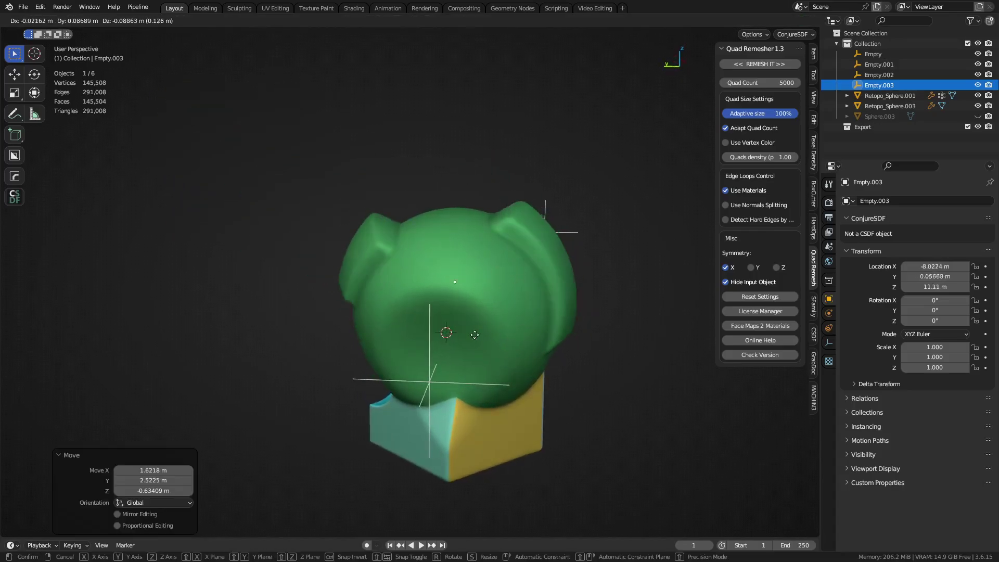
{"action": "right_click", "coordinate": [588, 330]}
{"action": "middle_click_drag", "start_coordinate": [588, 330], "coordinate": [518, 333]}
{"action": "key", "text": "g"}
{"action": "right_click", "coordinate": [522, 277]}
{"action": "middle_click_drag", "start_coordinate": [432, 354], "coordinate": [525, 360]}
{"action": "key", "text": "g"}
{"action": "right_click", "coordinate": [596, 354]}
Step: Move the second Cast's empty out beside the second patch by about 0.39 m in X, 3.31 m in Y and 0.58 m in Z
{"action": "middle_click_drag", "start_coordinate": [350, 360], "coordinate": [416, 351]}
{"action": "key", "text": "g"}
{"action": "left_click", "coordinate": [279, 307]}
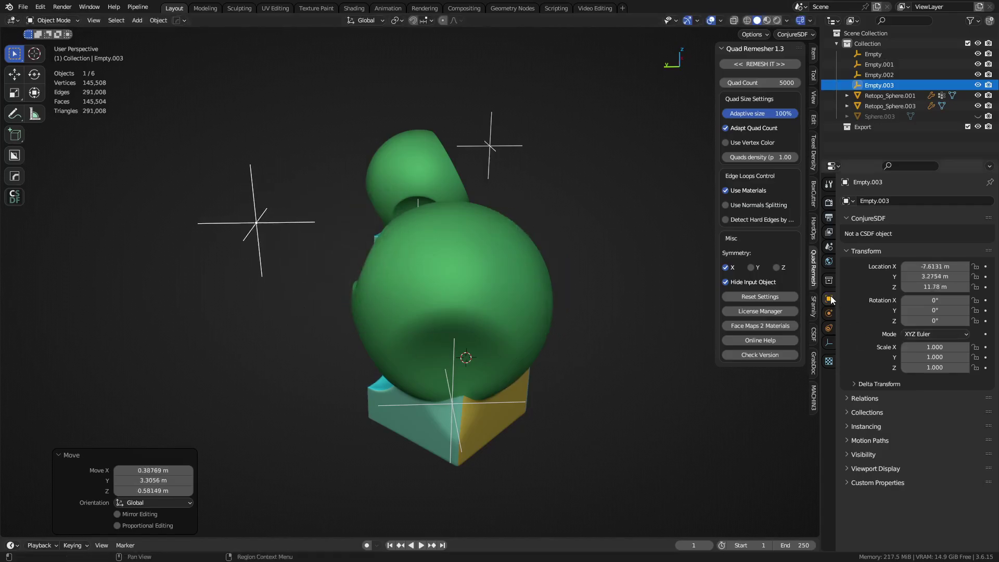
Step: Set the radius of the head's second Cast modifier to 4.3 m and inspect the second patch
{"action": "left_click", "coordinate": [497, 345]}
{"action": "left_click", "coordinate": [829, 314]}
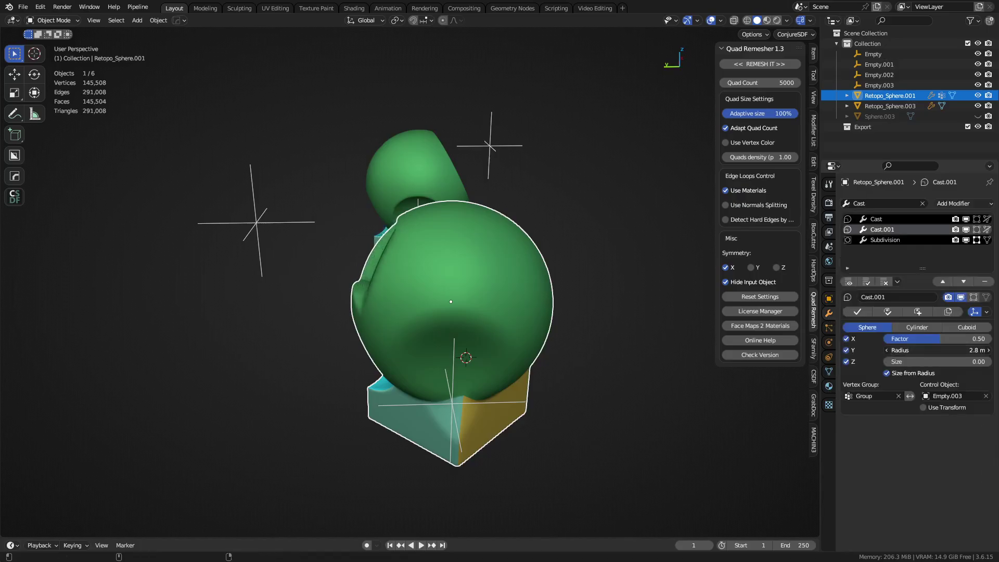
{"action": "middle_click_drag", "start_coordinate": [469, 312], "coordinate": [401, 355]}
Step: Move the second Cast's empty farther from the head by about 0.58 m in X, 1.14 m in Y and -0.46 m in Z
{"action": "left_click", "coordinate": [237, 366]}
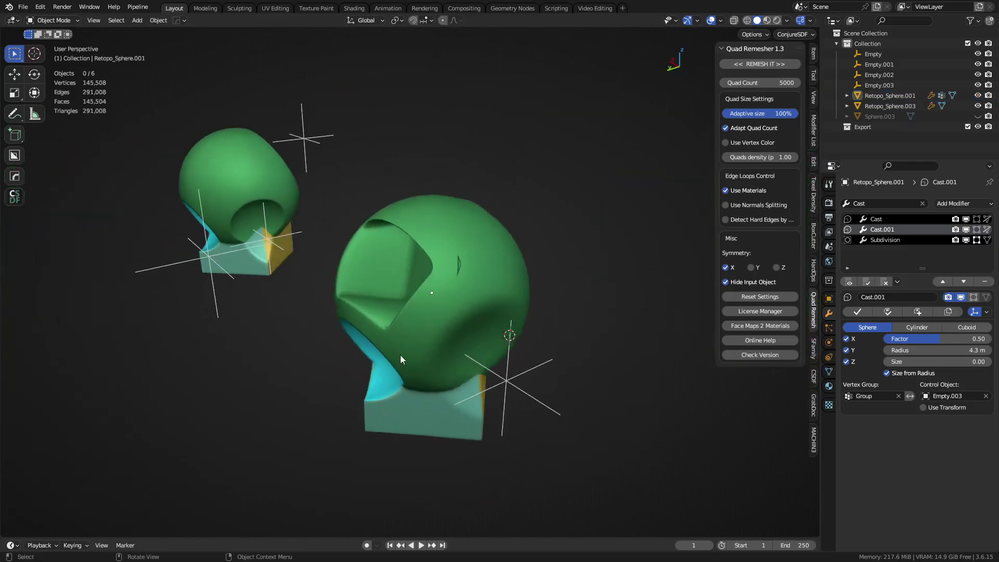
{"action": "left_click", "coordinate": [217, 307]}
{"action": "key", "text": "g"}
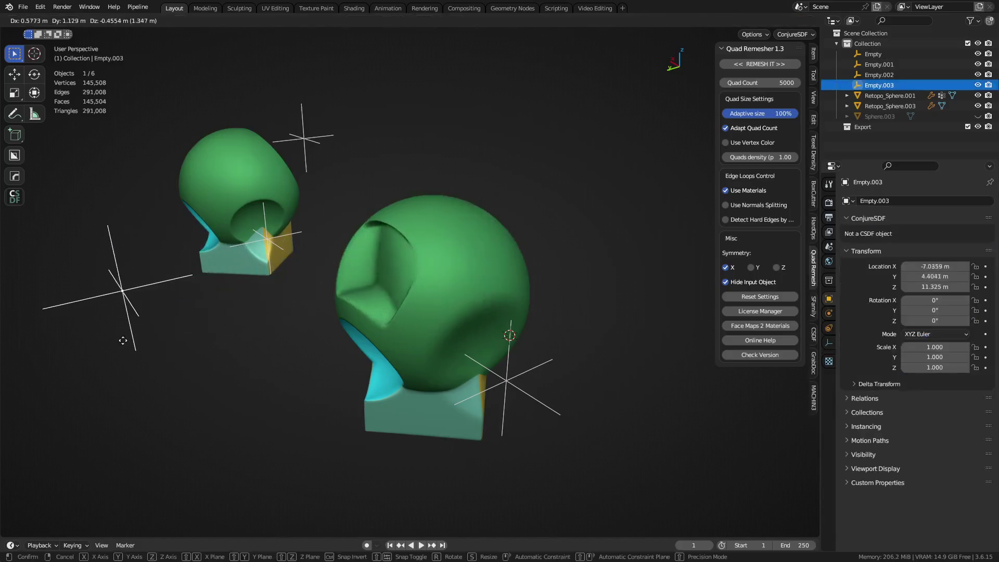
{"action": "left_click", "coordinate": [129, 339]}
Step: Move the second Cast's empty back toward the head by about -1.35 m in X, -4.42 m in Y and 0.04 m in Z
{"action": "scroll", "coordinate": [416, 325], "scroll_direction": "down", "scroll_amount": 3}
{"action": "middle_click_drag", "start_coordinate": [588, 315], "coordinate": [424, 305]}
{"action": "key", "text": "g"}
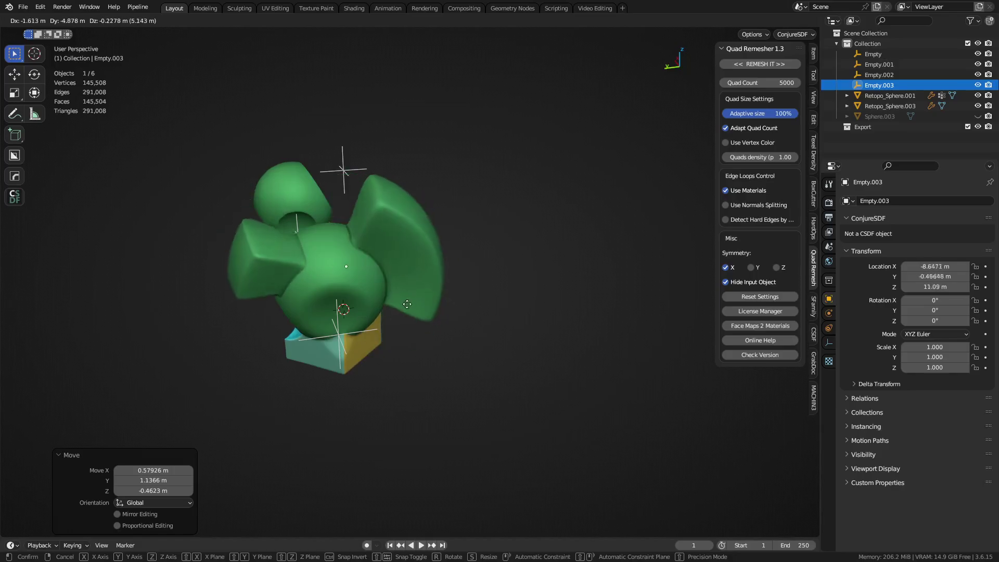
{"action": "left_click", "coordinate": [394, 292]}
Step: Fine-tune the position of the second Cast's empty inside the head to adjust both protruding patches
{"action": "middle_click_drag", "start_coordinate": [492, 285], "coordinate": [379, 258]}
{"action": "key", "text": "g"}
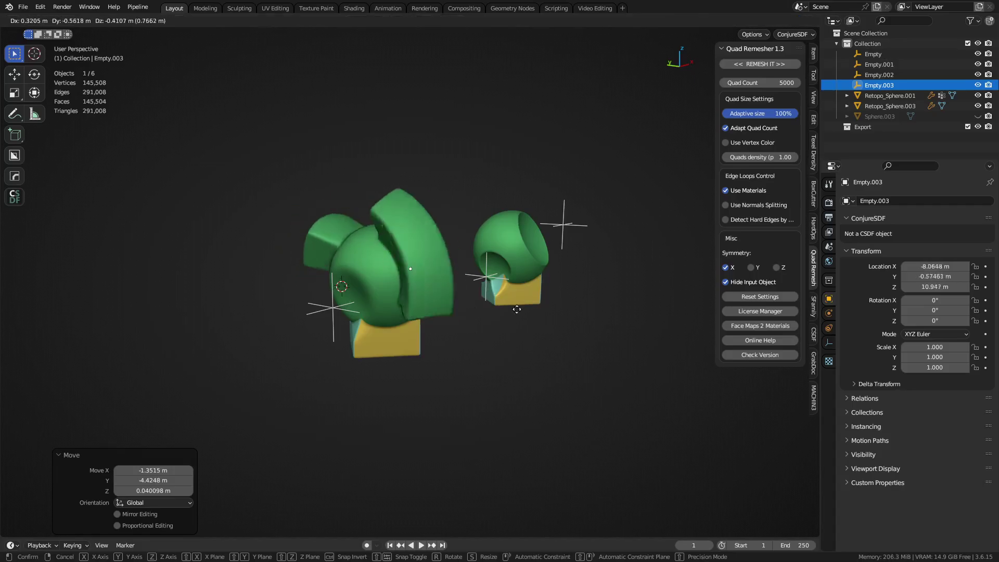
{"action": "left_click", "coordinate": [487, 308]}
Step: Select Empty.002, the first Cast's control empty in front of the spherical dent
{"action": "key", "text": "ctrl+Tab"}
{"action": "left_click", "coordinate": [536, 339]}
{"action": "left_click", "coordinate": [522, 382]}
{"action": "scroll", "coordinate": [461, 306], "scroll_direction": "up", "scroll_amount": 4}
{"action": "middle_click_drag", "start_coordinate": [382, 293], "coordinate": [470, 323], "text": "shift"}
{"action": "left_click", "coordinate": [415, 380]}
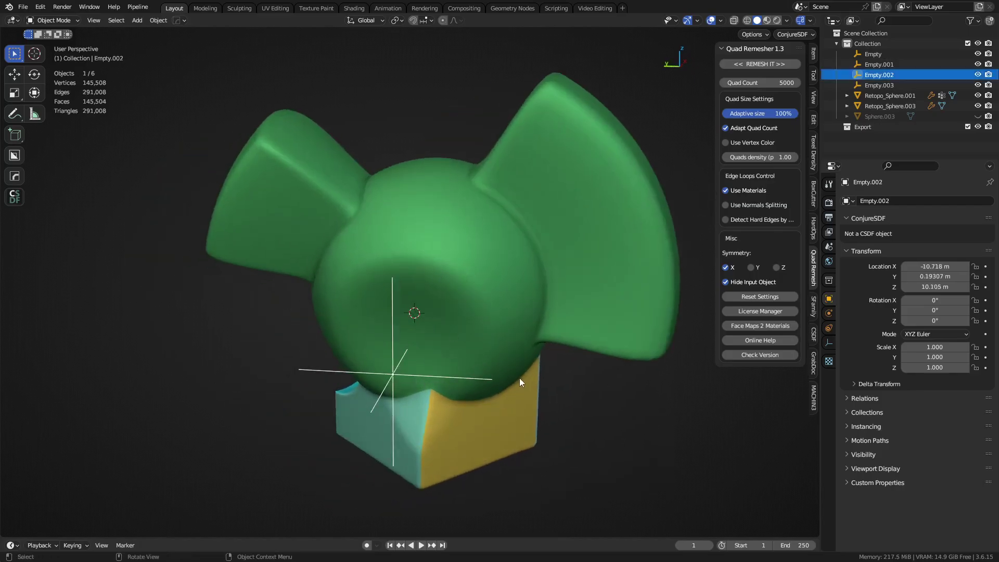